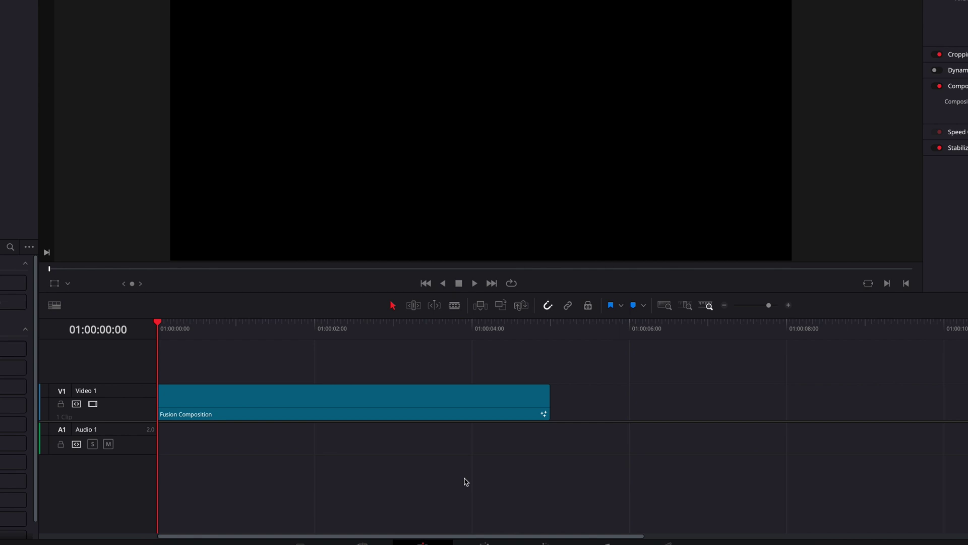
Step: Open the Fusion Composition clip from the Edit timeline on the Fusion page
click(415, 402)
click(484, 536)
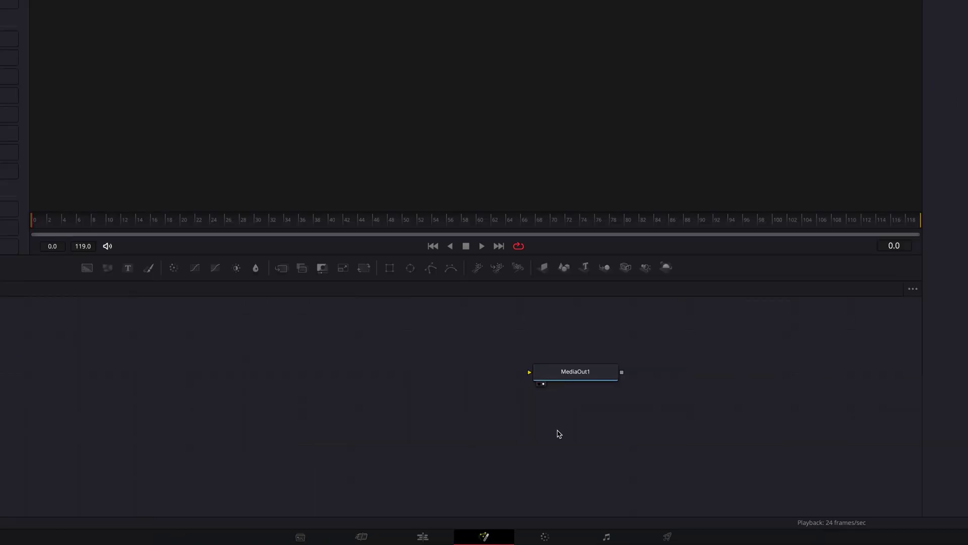
Step: Add a Text1 node reading 'TEXT' at size 0.2496 and reposition it in the graph
drag(128, 268, 534, 398)
text(TEXT)
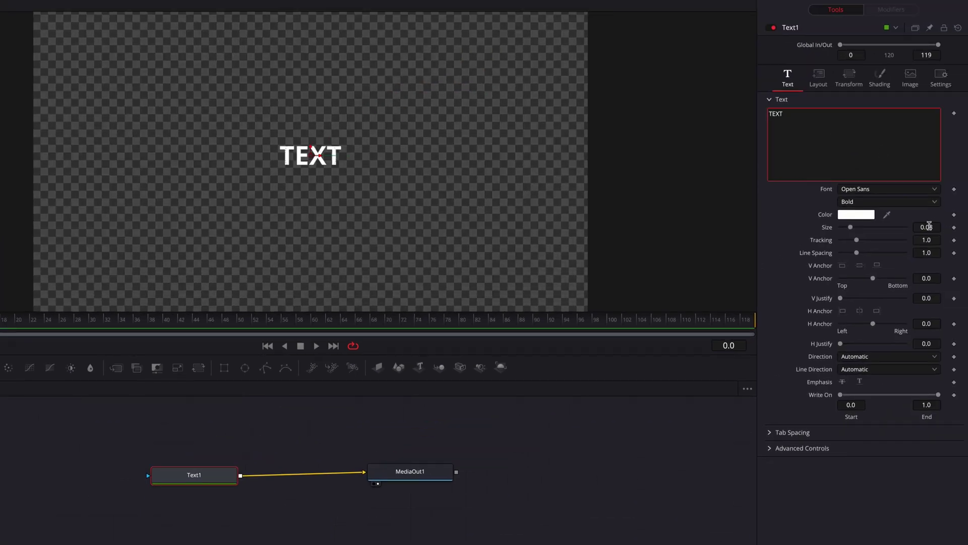
drag(929, 226, 957, 226)
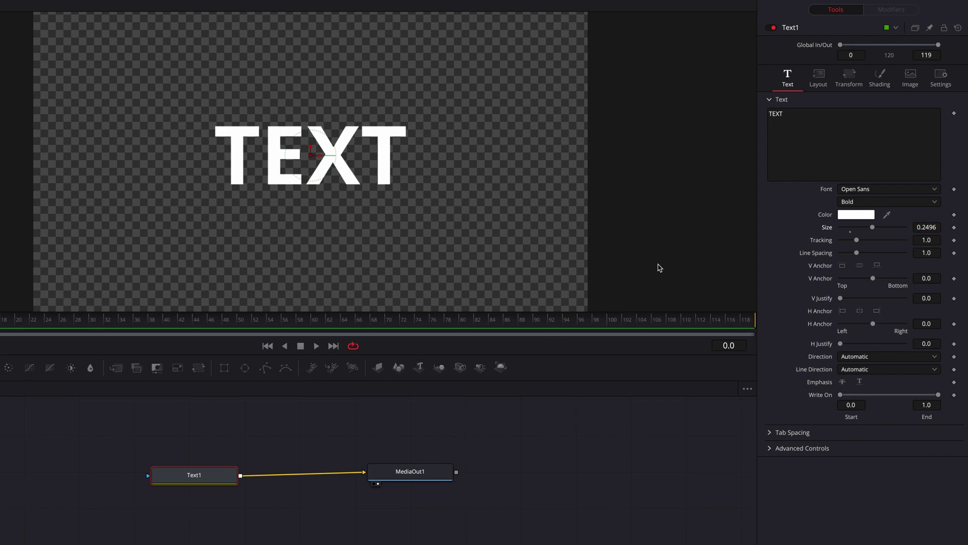
drag(218, 479, 209, 459)
Step: Paste a merged Text1_1 copy and switch Text1's Appearance to outline
key(ctrl+v)
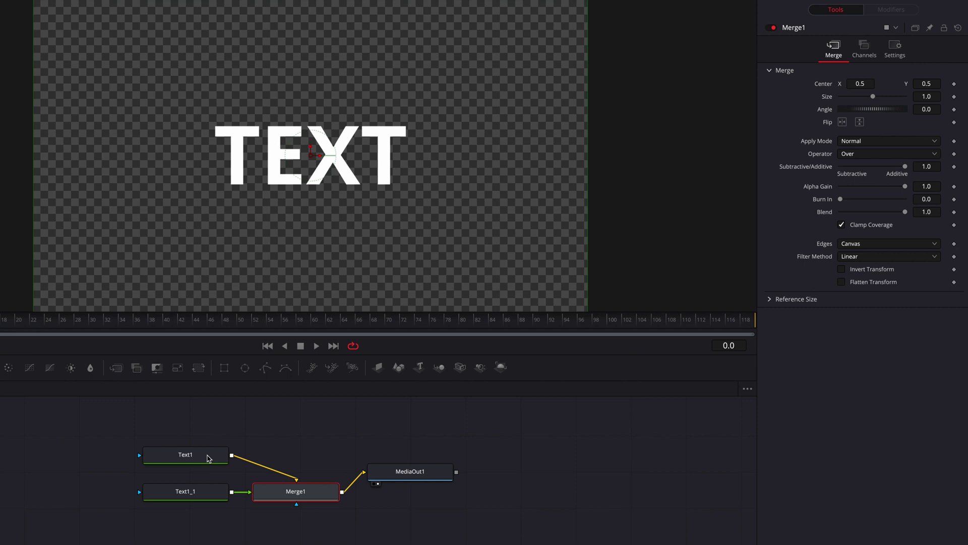
click(202, 456)
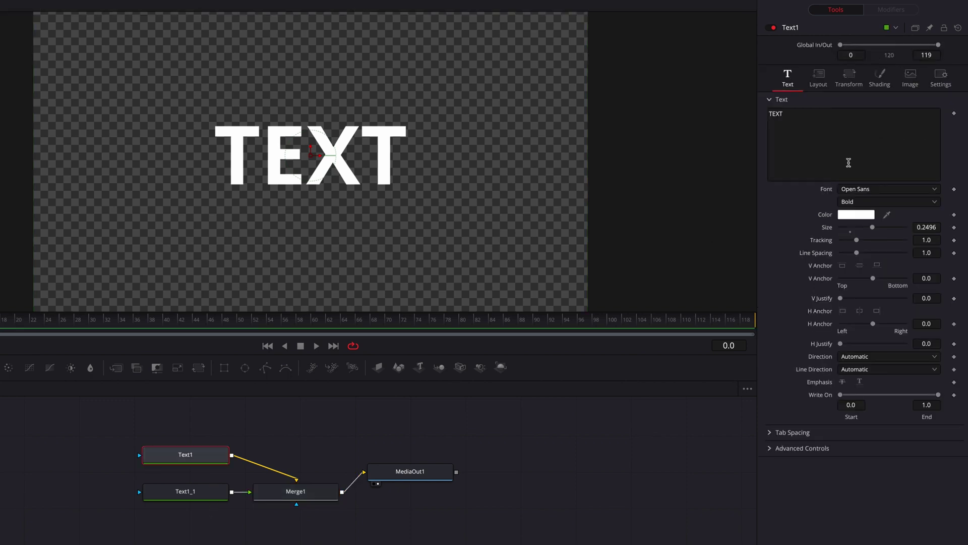
click(880, 78)
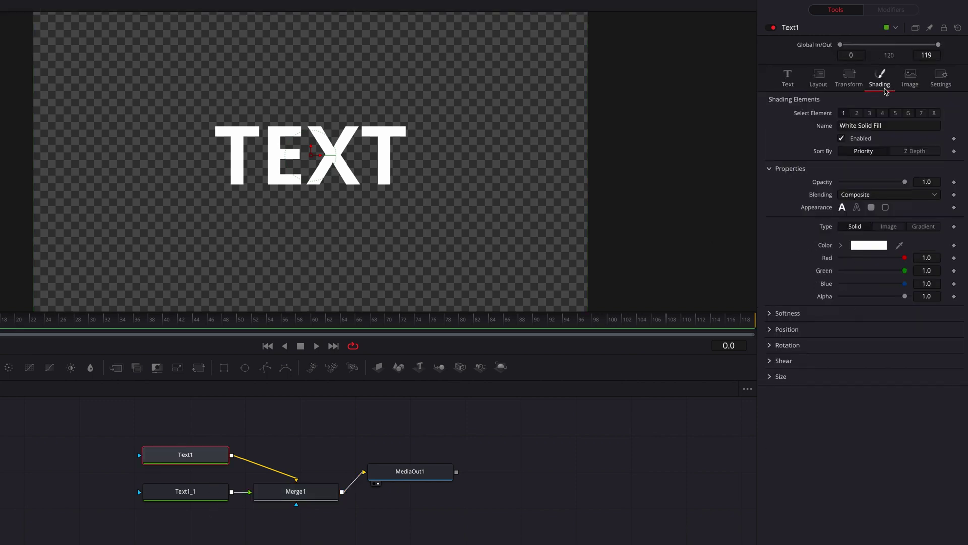
click(857, 208)
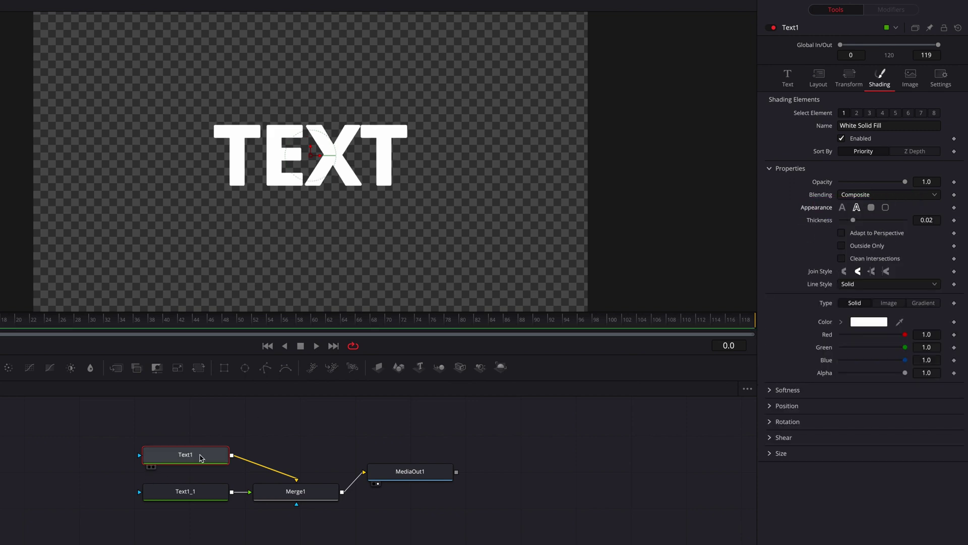
Step: Thin Text1's outline to 0.0112 thickness and view the combined MediaOut1 output
key(1)
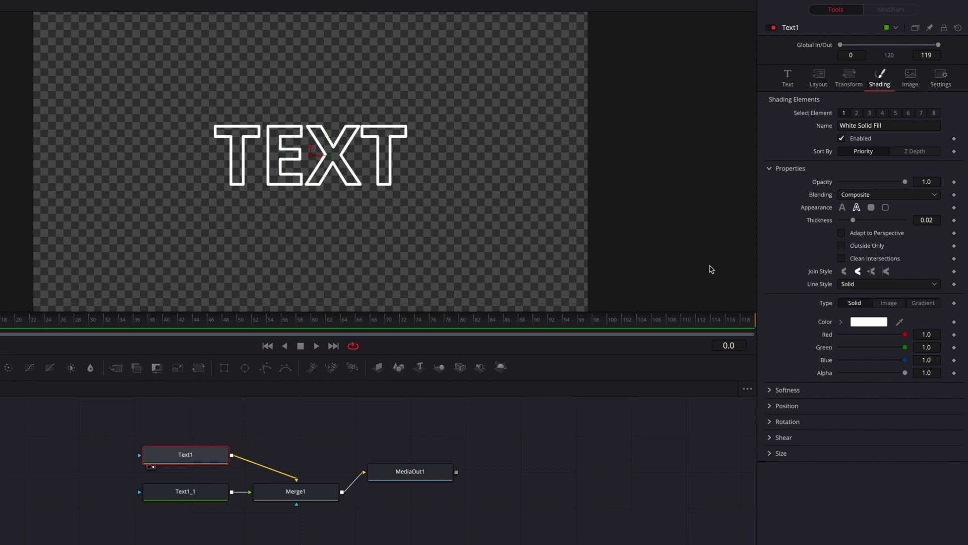
drag(930, 221, 914, 220)
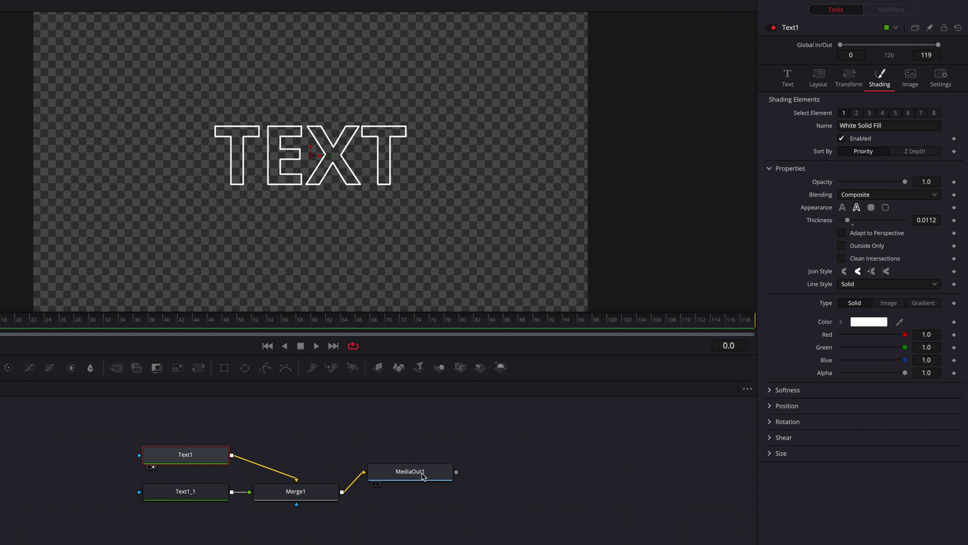
drag(422, 476, 435, 490)
key(1)
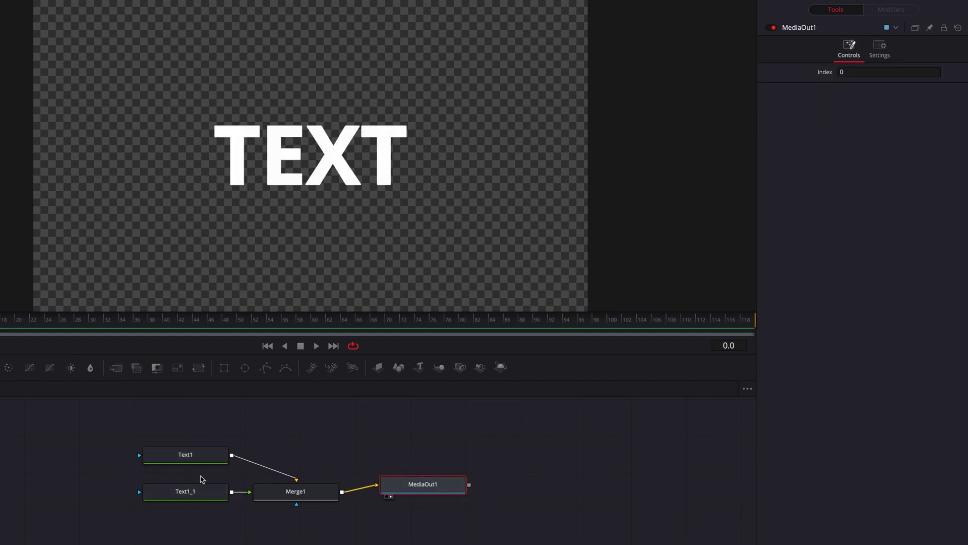
click(207, 491)
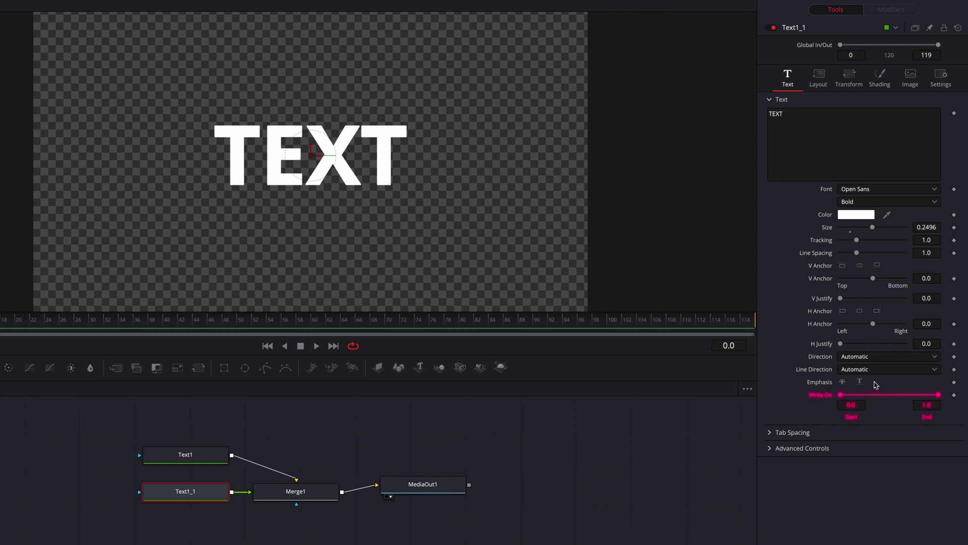
drag(938, 395, 856, 404)
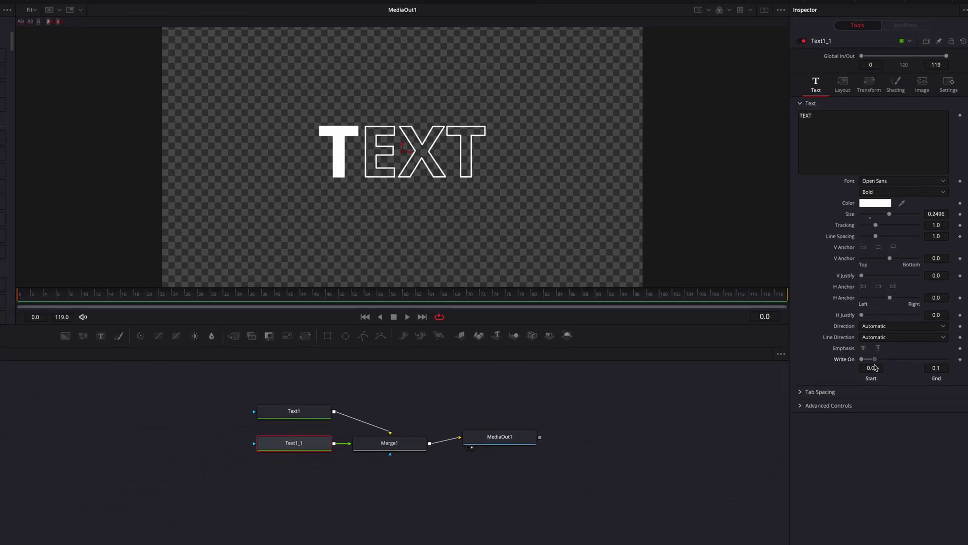
click(961, 359)
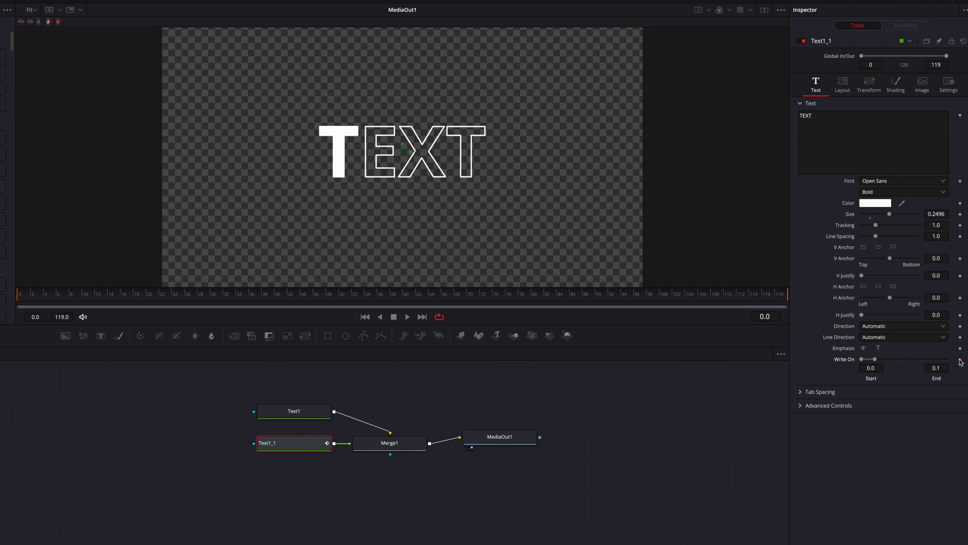
drag(113, 301, 175, 301)
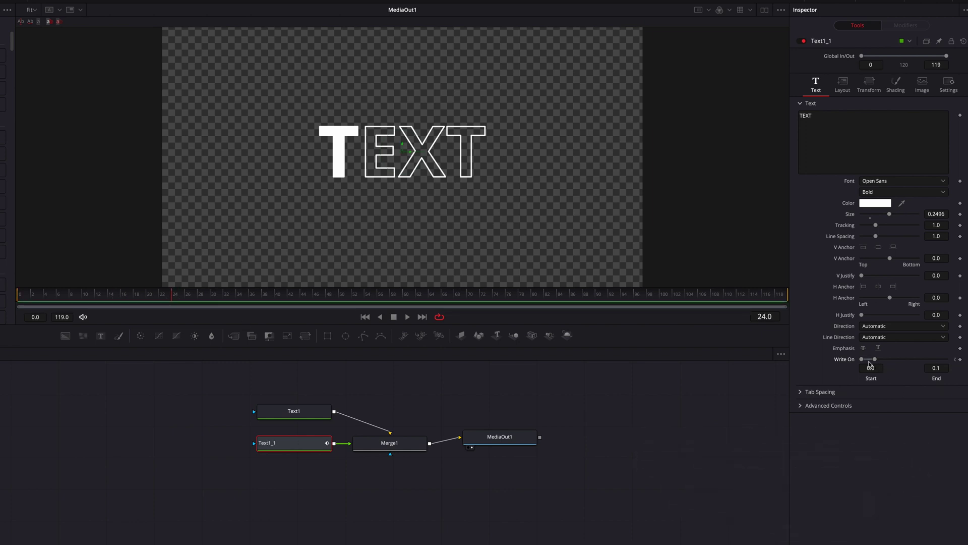
drag(870, 362, 943, 358)
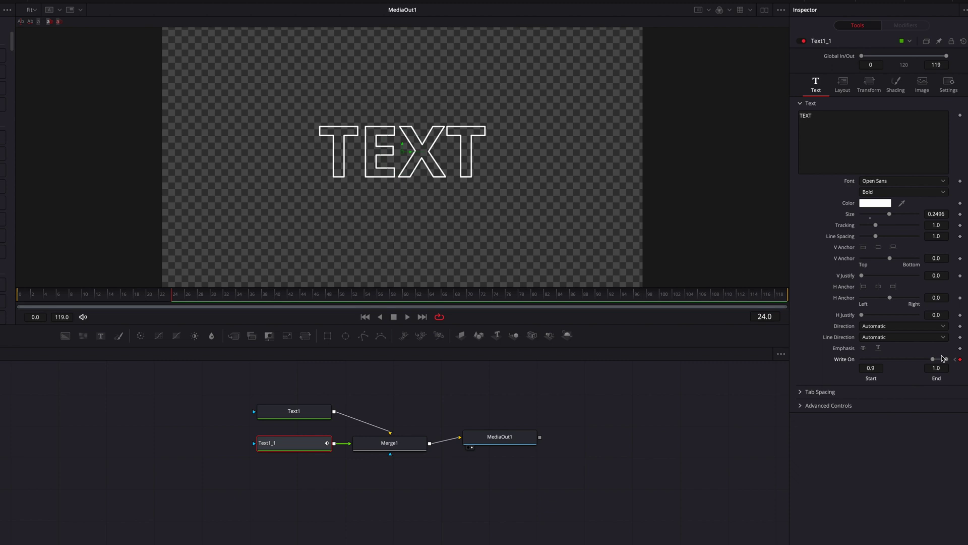
drag(38, 296, 14, 295)
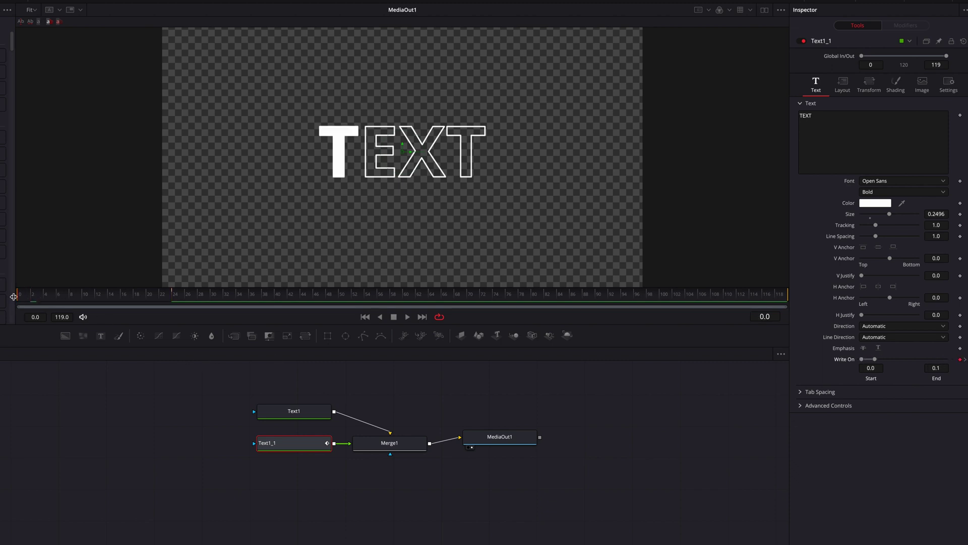
key(space)
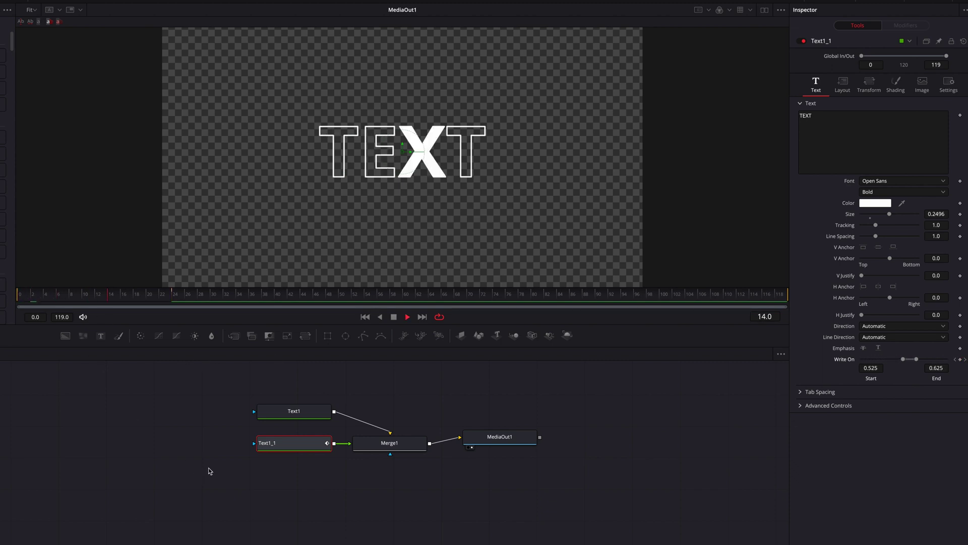
click(12, 300)
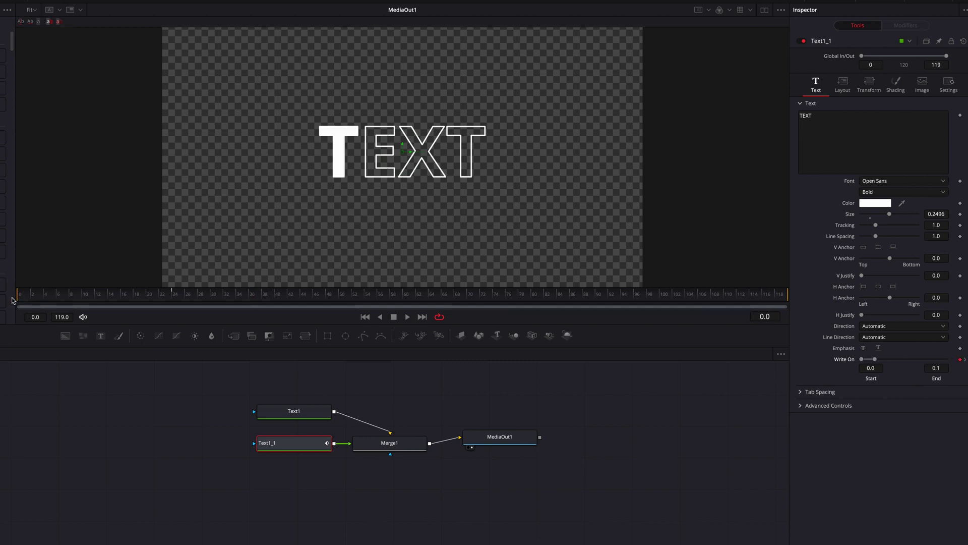
key(space)
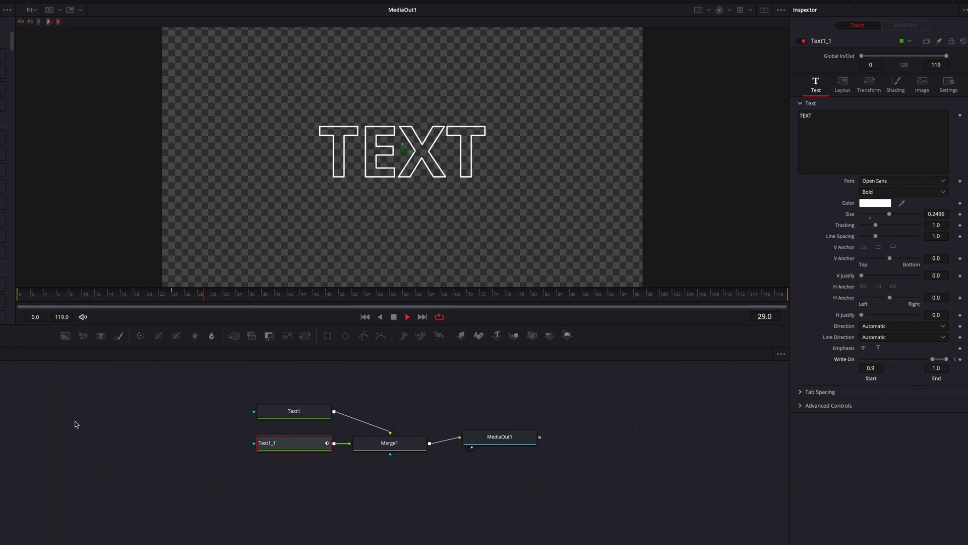
double_click(846, 362)
click(31, 297)
drag(30, 297, 19, 297)
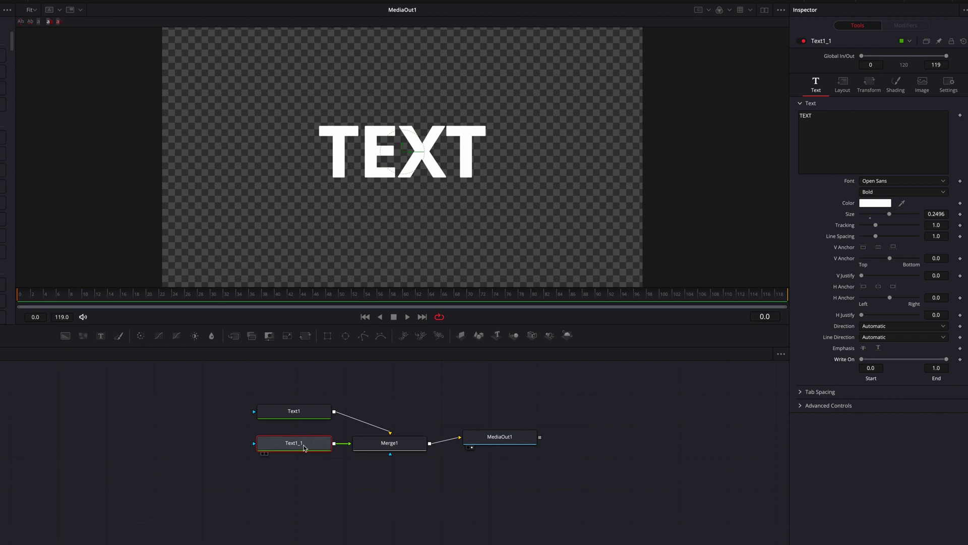
Step: Add a Follower modifier to Text1_1's text with a per-character Delay of 6
click(842, 120)
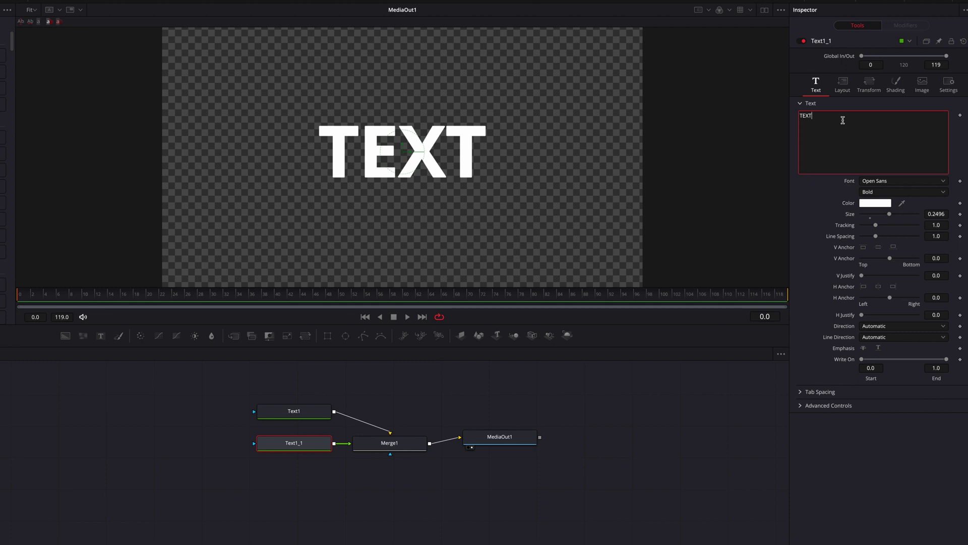
right_click(843, 120)
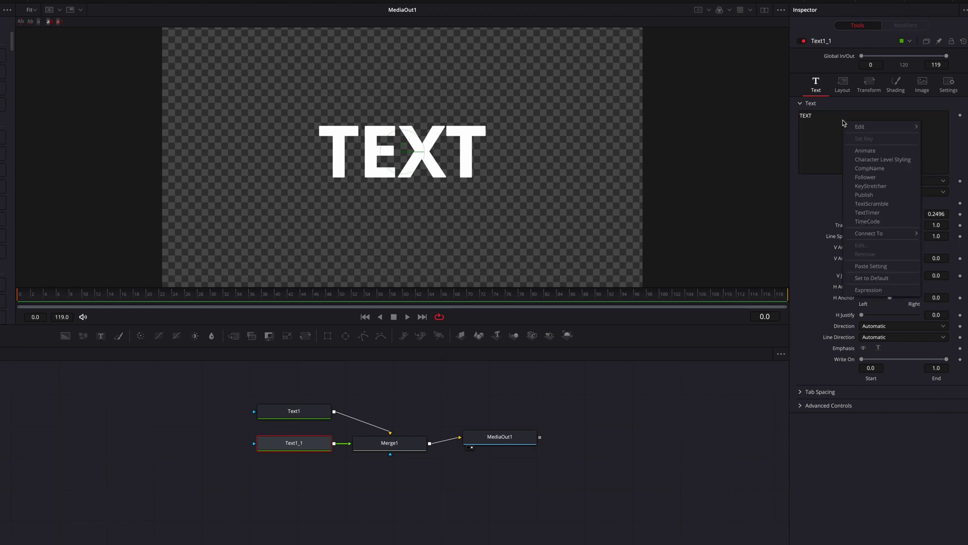
click(891, 180)
click(909, 27)
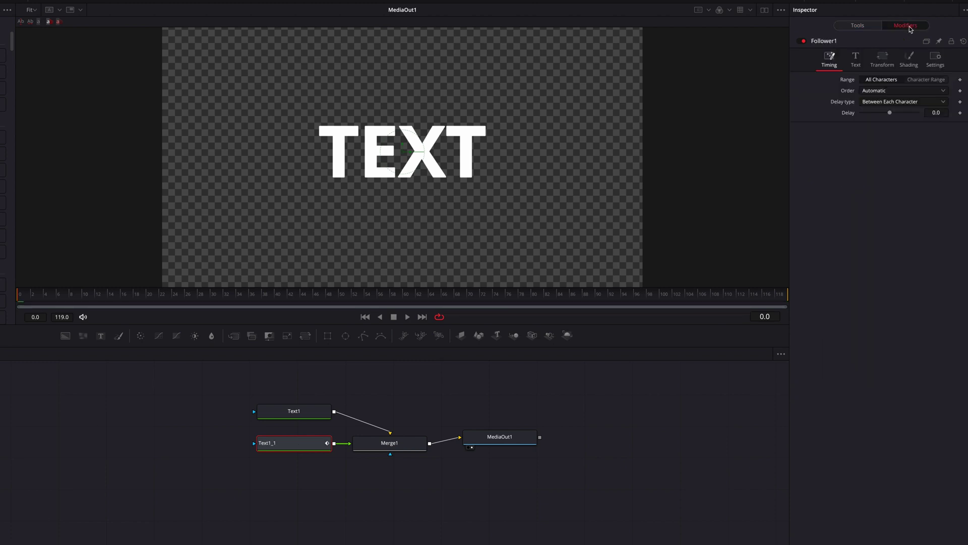
click(944, 114)
text(6)
key(Return)
Step: Keyframe the Follower's fill opacity animating from 0 to 1
click(909, 59)
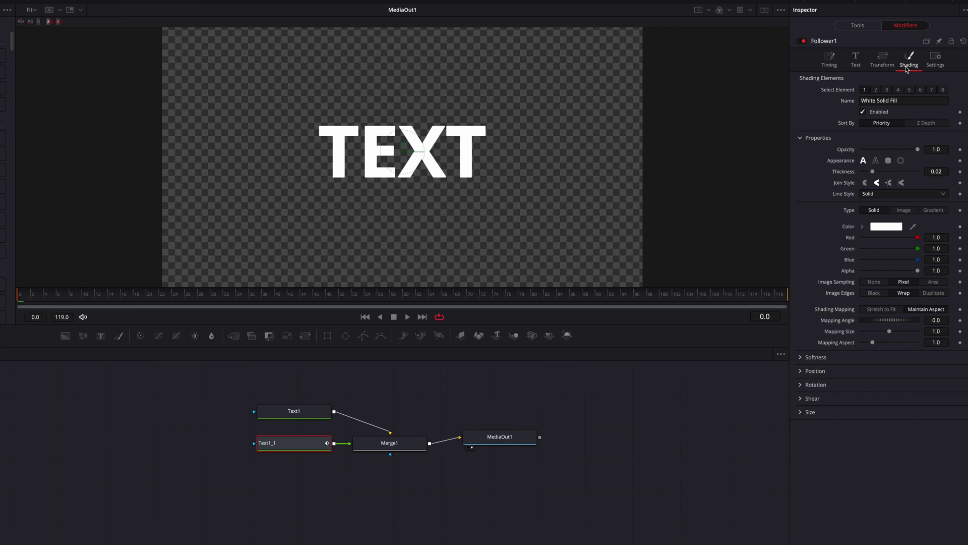
click(960, 149)
drag(918, 151, 796, 179)
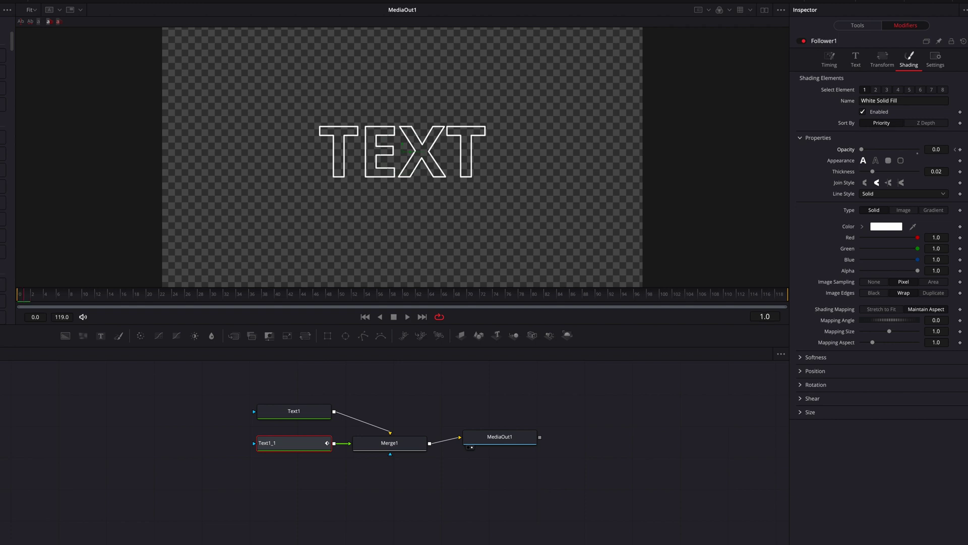
drag(862, 150, 964, 152)
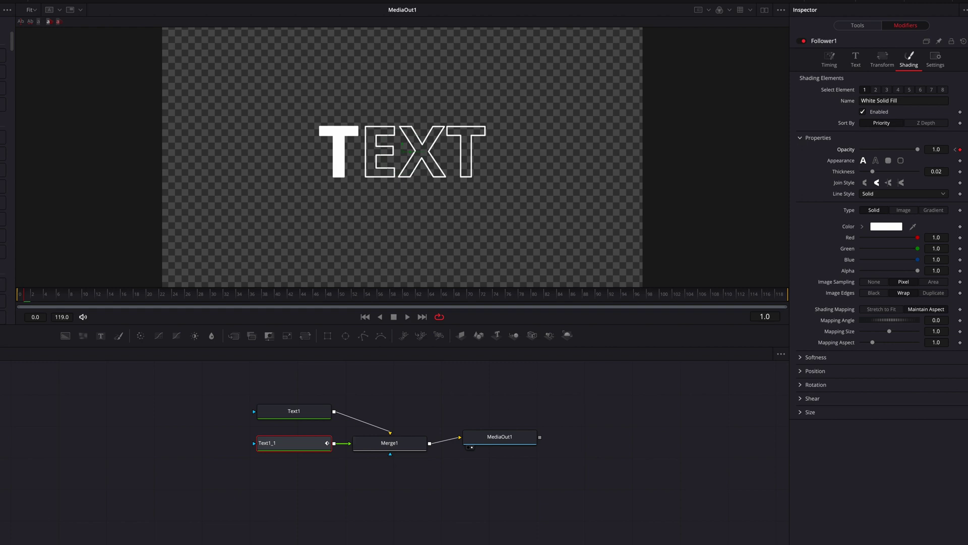
Step: Preview the letter-by-letter fill from frame 0, then bring up the Follower's Timing settings
click(24, 296)
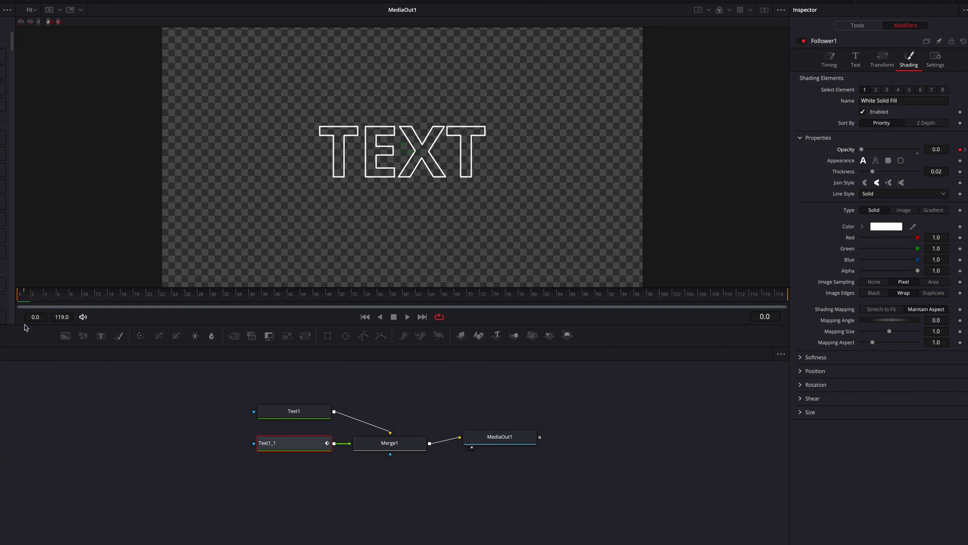
key(space)
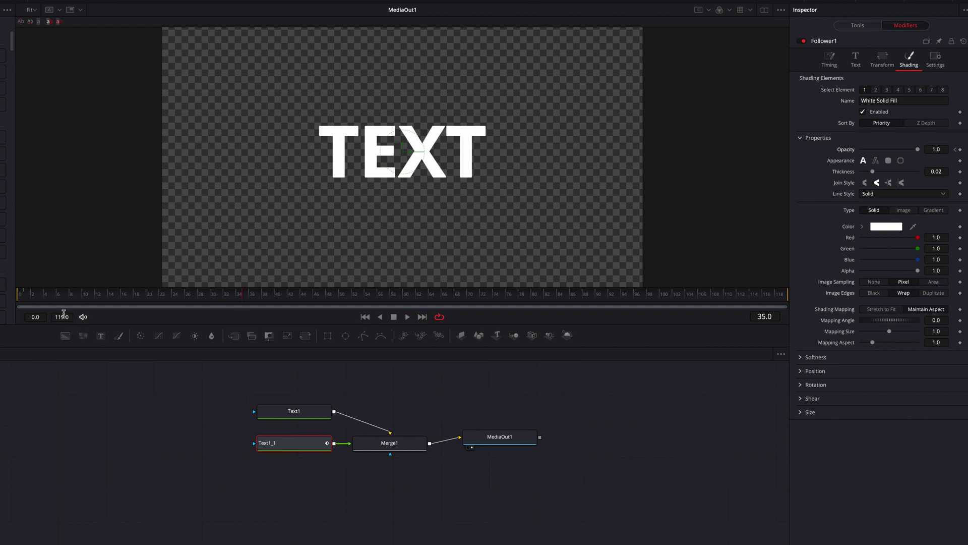
click(23, 296)
key(space)
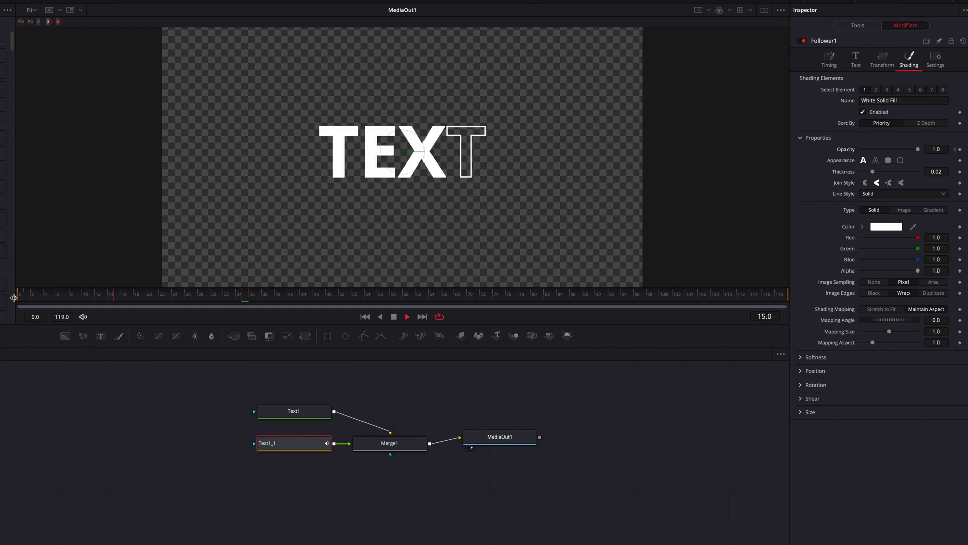
key(space)
click(16, 297)
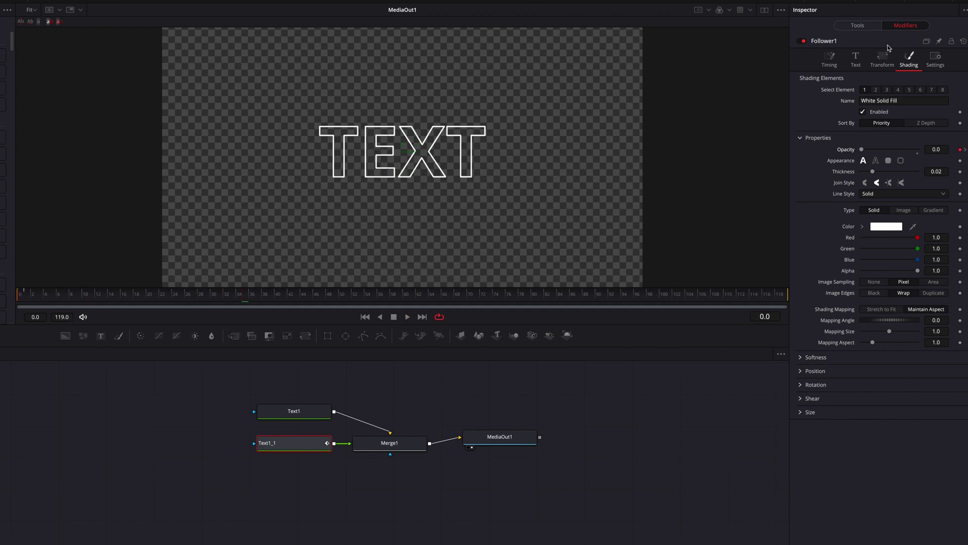
click(829, 60)
Step: Set the Follower Delay between letters to 15 and preview the timing
click(940, 112)
text(15)
key(Return)
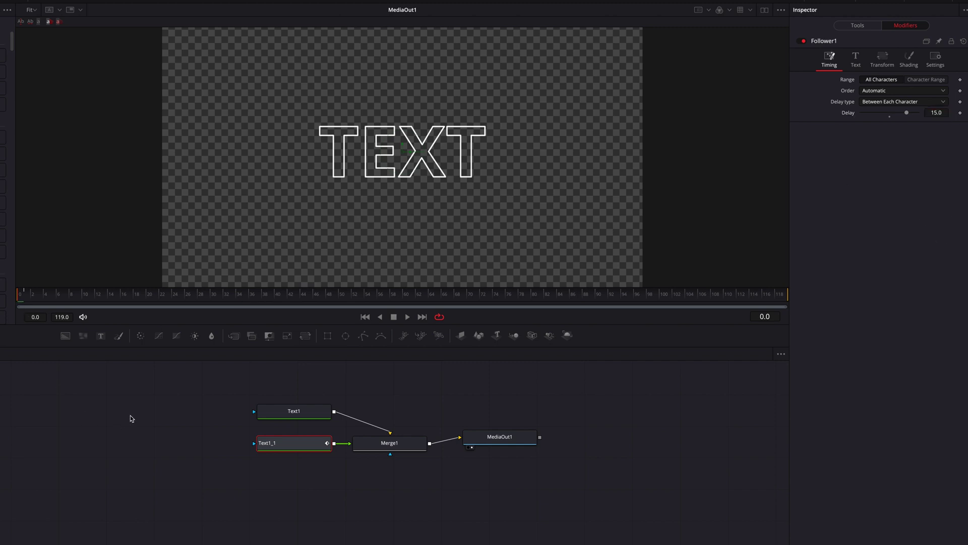
key(space)
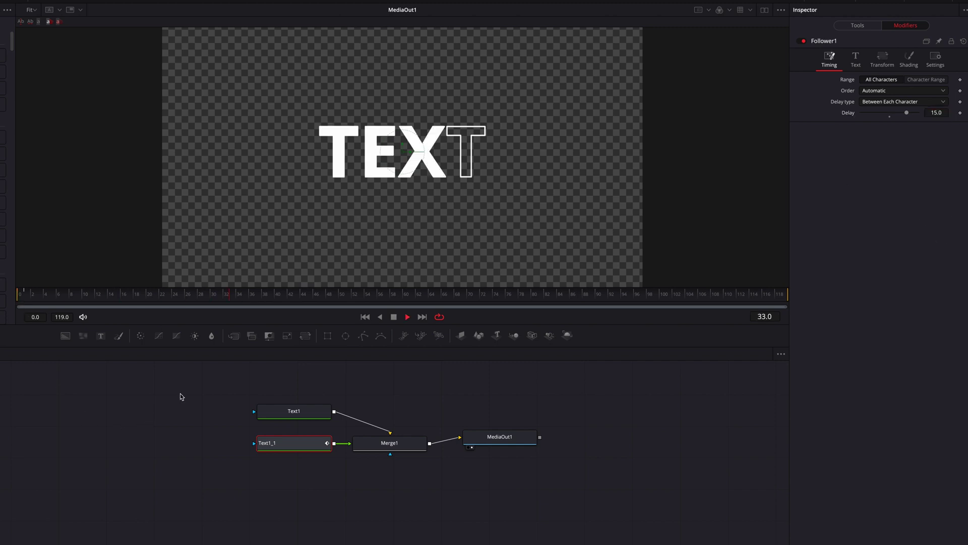
key(space)
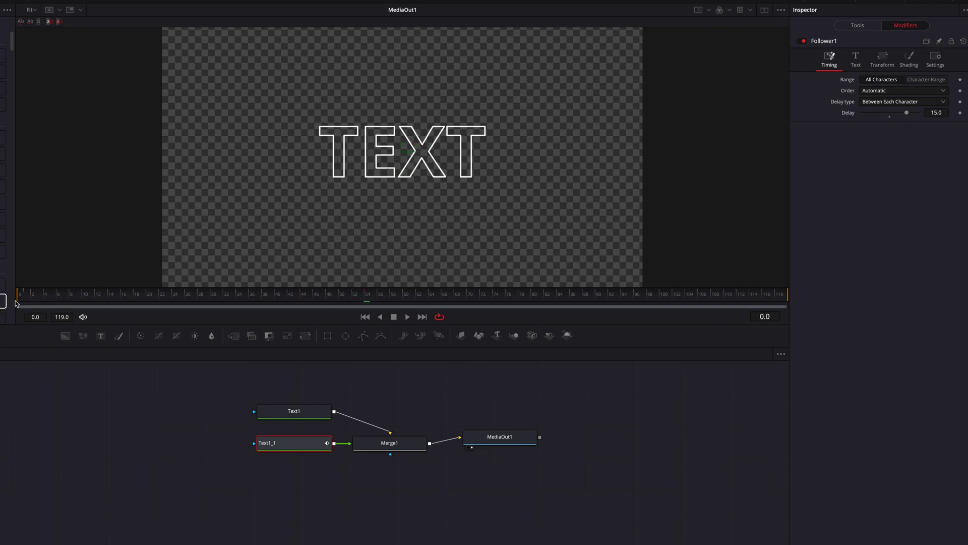
Step: Set letter Order to Random But One by One, preview, then undo to single Text1
click(929, 90)
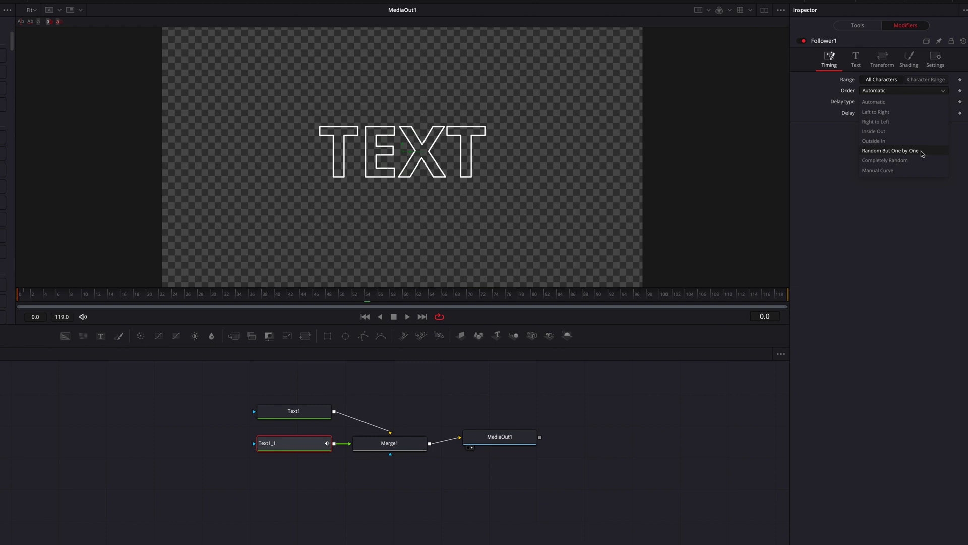
click(890, 150)
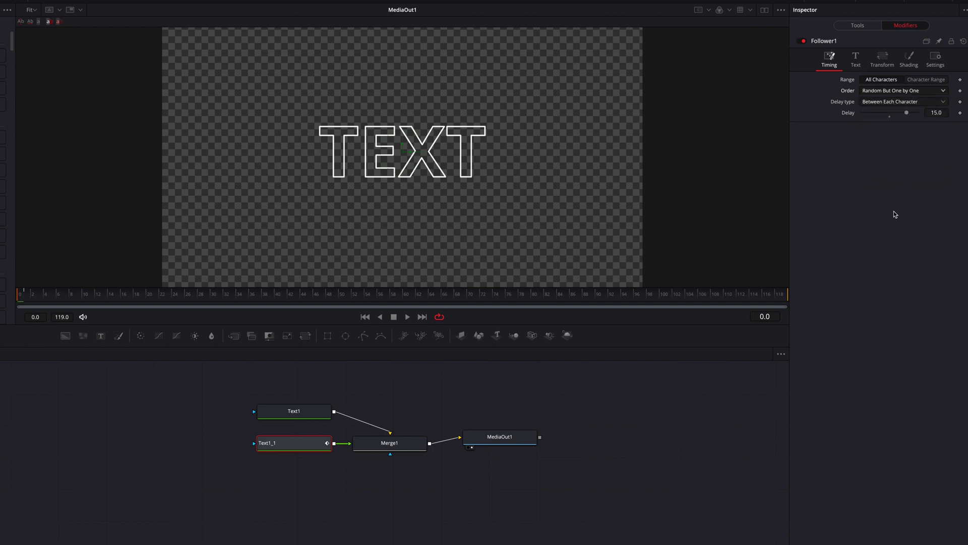
key(space)
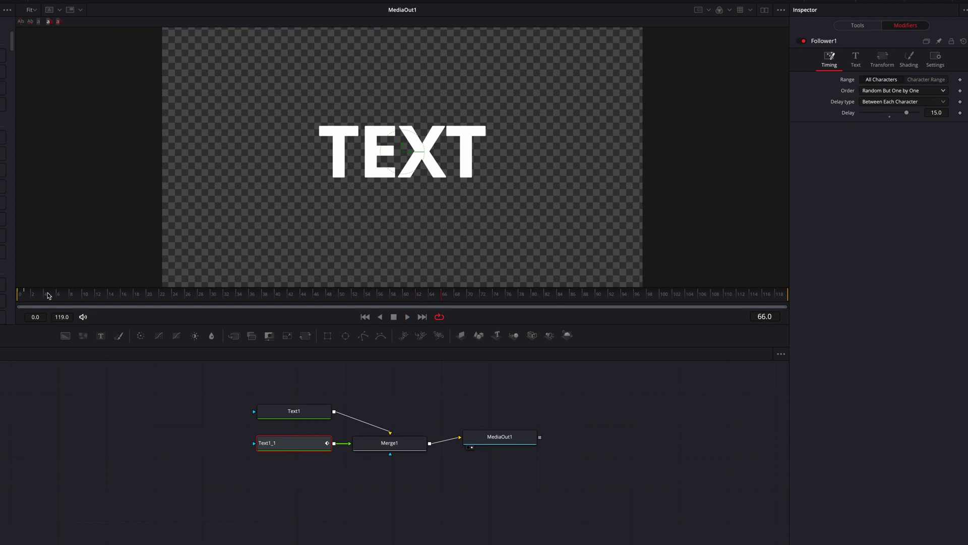
key(space)
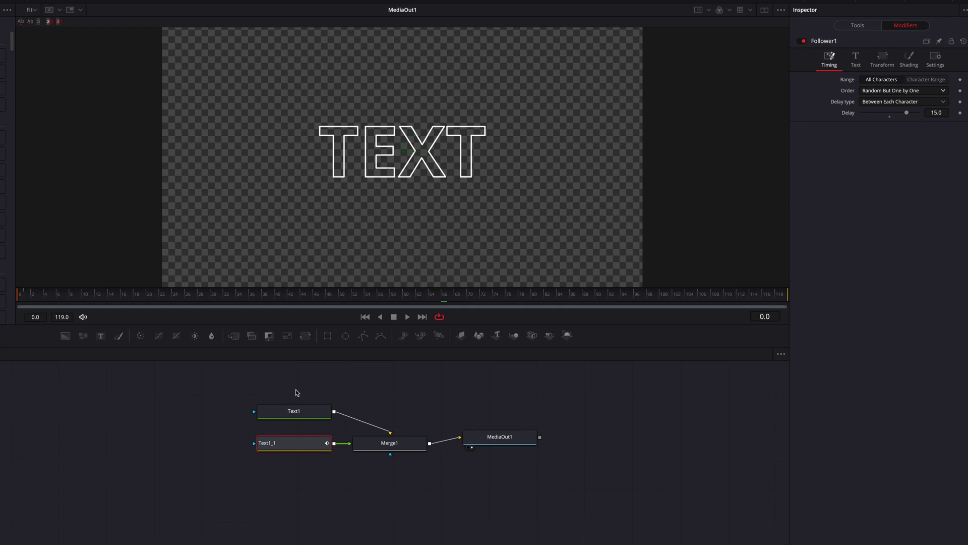
key(ctrl+z)
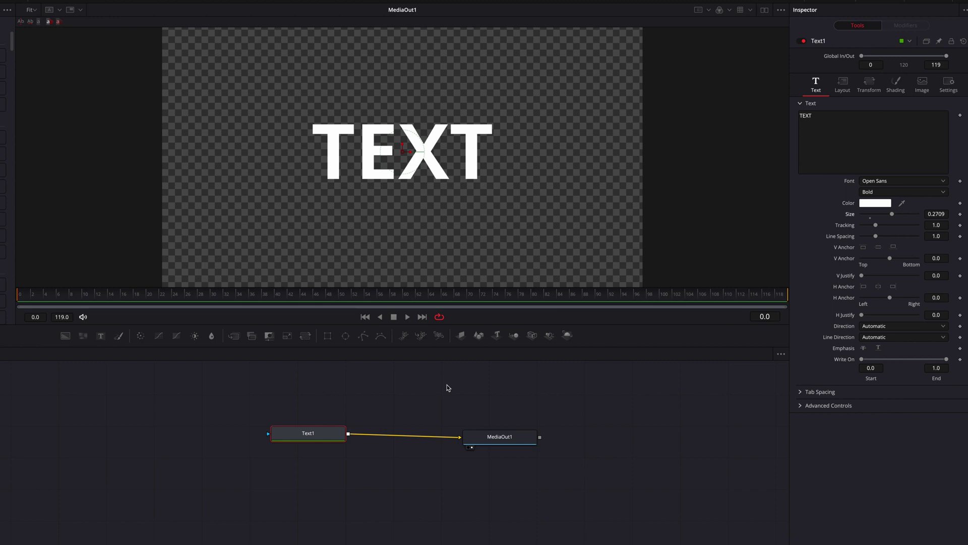
Step: Switch Text1's Appearance to outline with a Thickness of about 0.0101
click(897, 90)
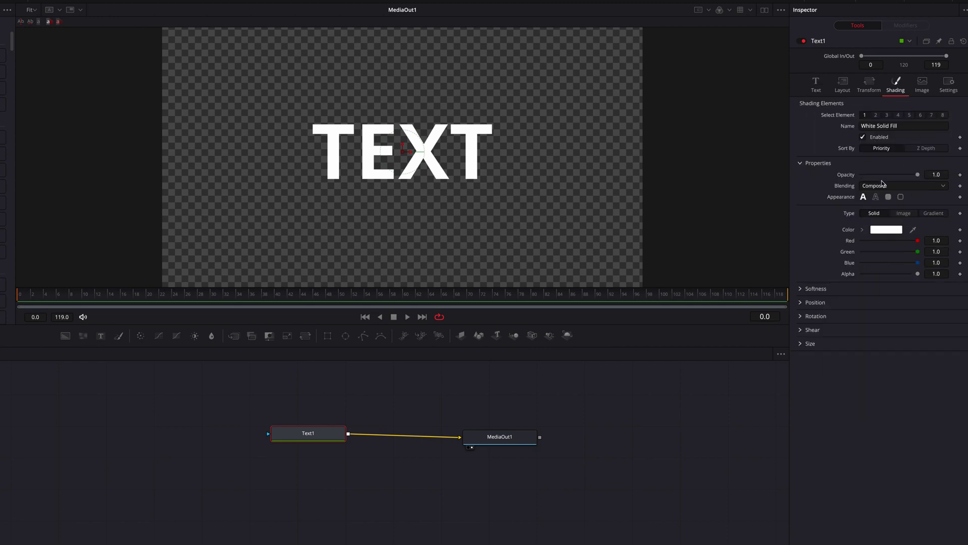
click(876, 197)
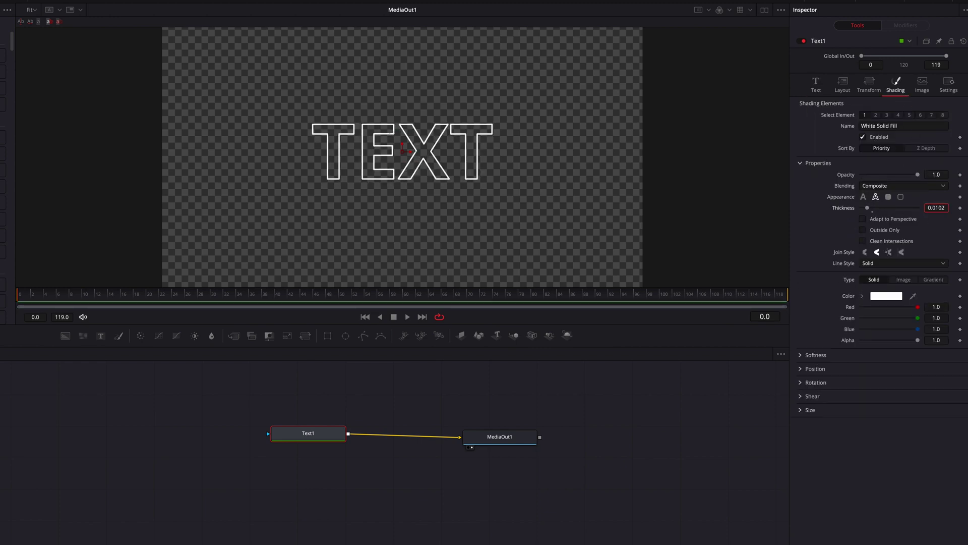
drag(936, 208, 933, 207)
click(817, 89)
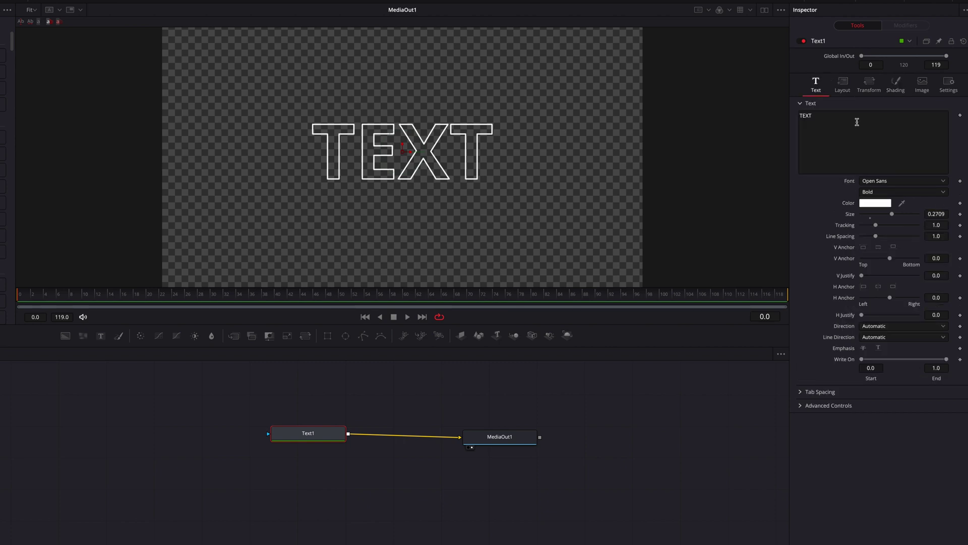
Step: Add a Follower modifier to Text1's text with a Delay of 2
right_click(857, 122)
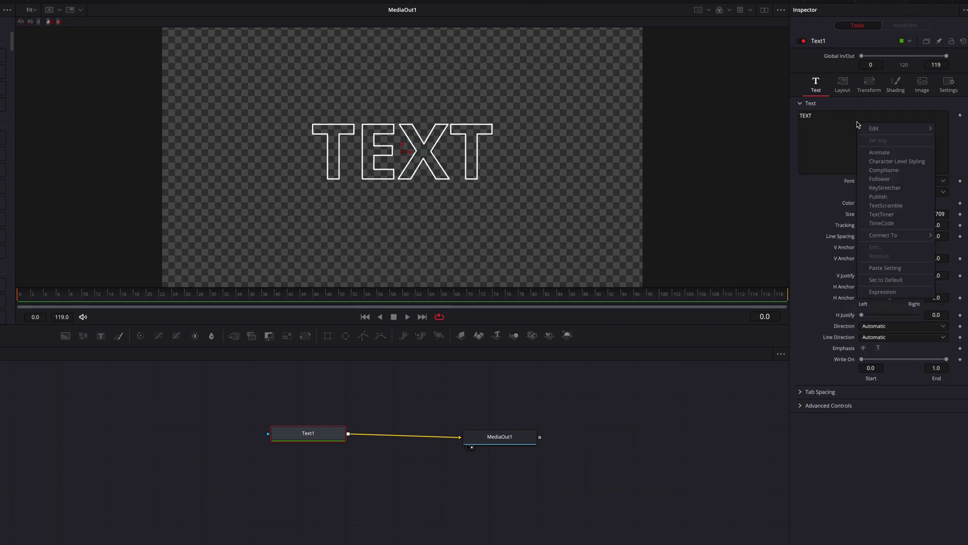
click(912, 180)
click(911, 27)
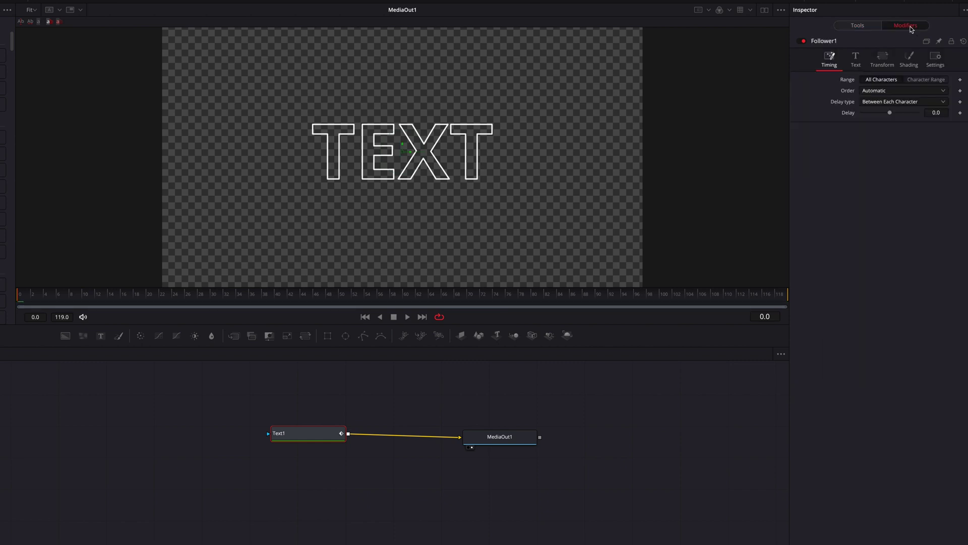
click(937, 112)
text(2)
key(Return)
Step: Keyframe the Follower's Position Offset in the Shading settings
click(911, 60)
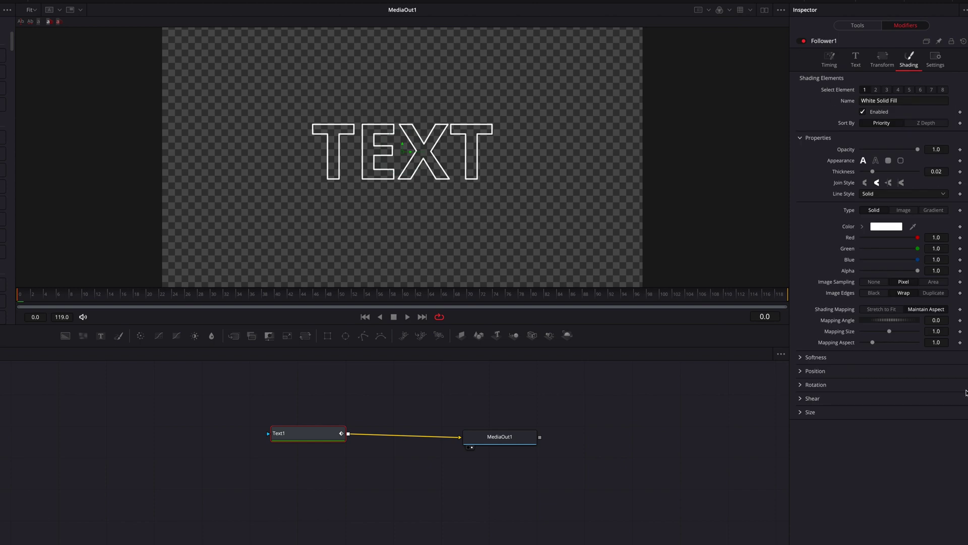
click(813, 371)
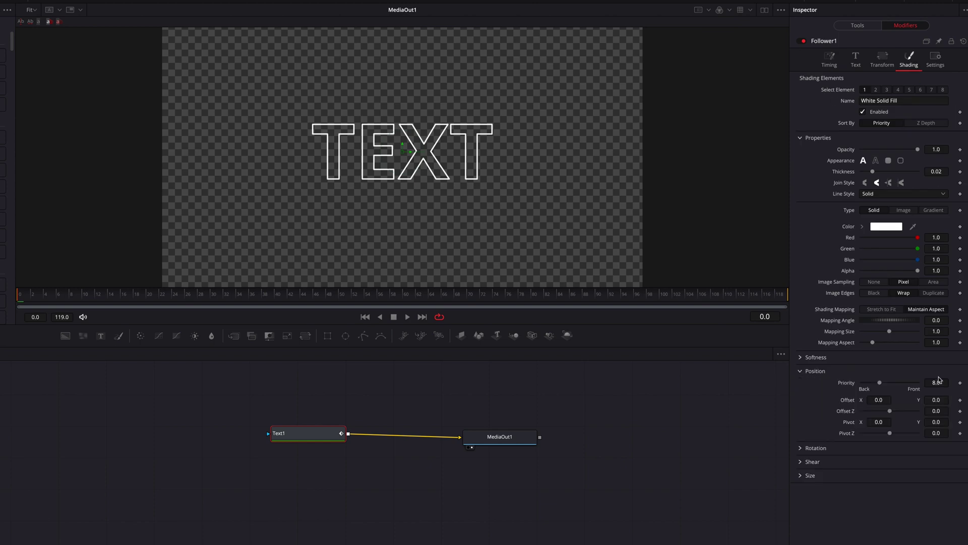
click(961, 400)
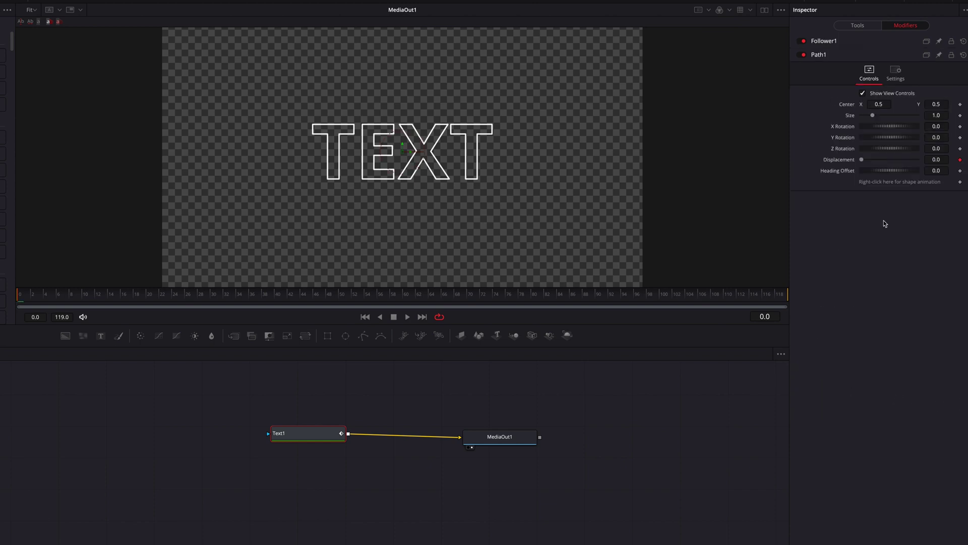
Step: Keyframe Offset at frame 24, set Offset X to -0.576 at frame 0, and preview
drag(134, 295, 174, 294)
click(894, 42)
click(960, 400)
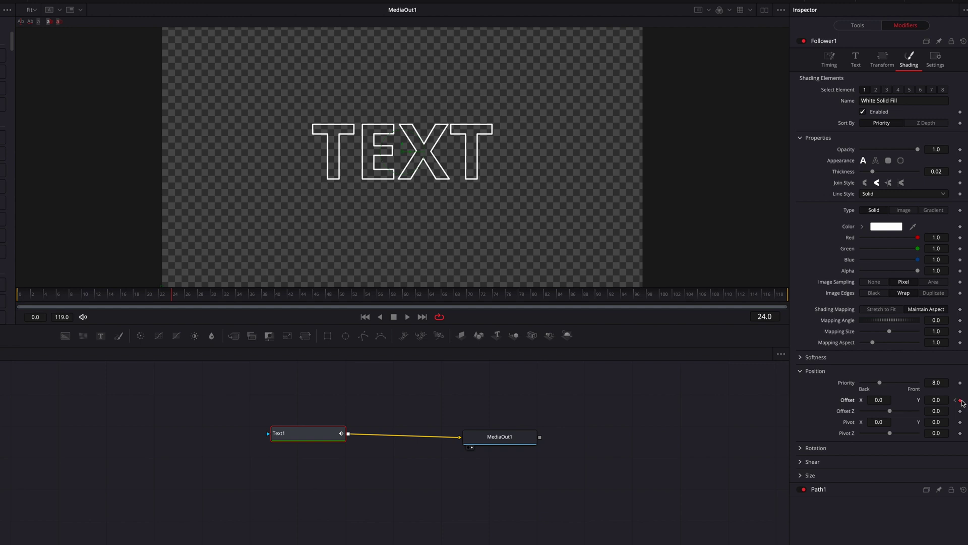
click(878, 400)
key(Return)
drag(881, 400, 845, 400)
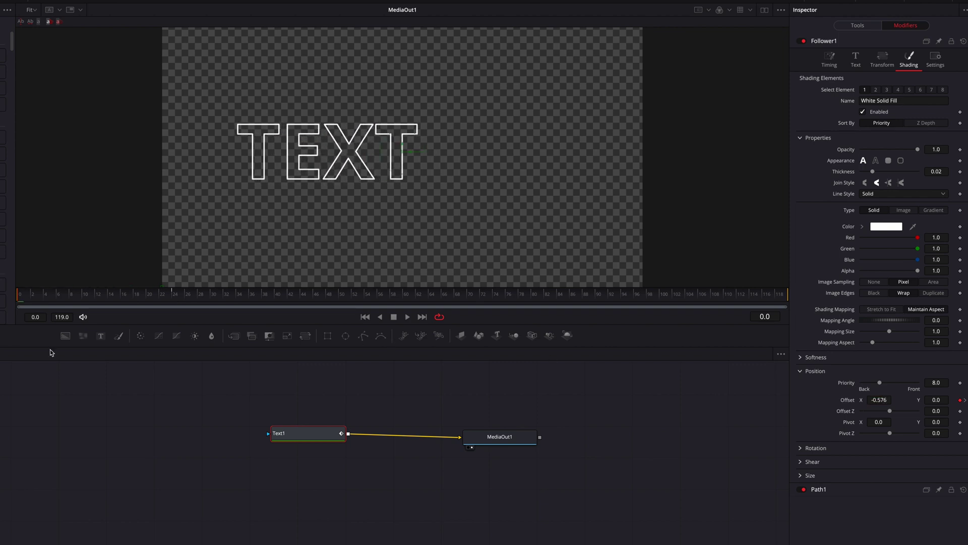
key(space)
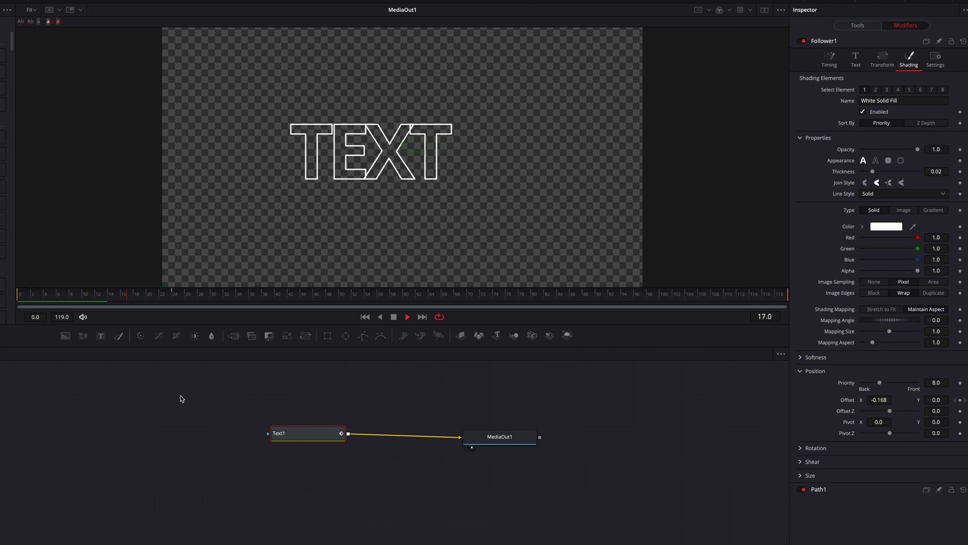
key(space)
Step: Smooth the Offset 1 Displacement keys in the Spline editor for a fast start and gentle settle
click(783, 6)
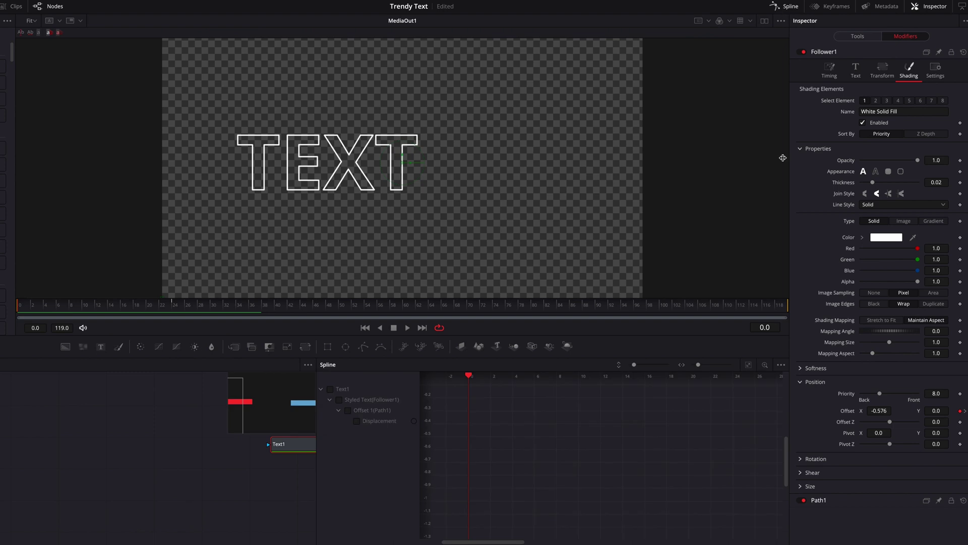
click(372, 410)
key(shift+s)
drag(557, 525, 493, 414)
drag(645, 396, 515, 418)
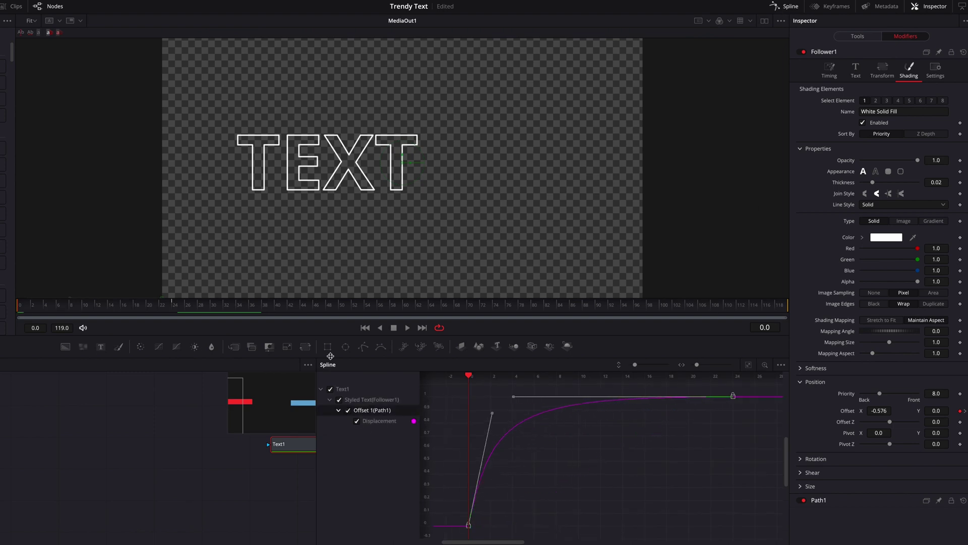
click(791, 7)
key(space)
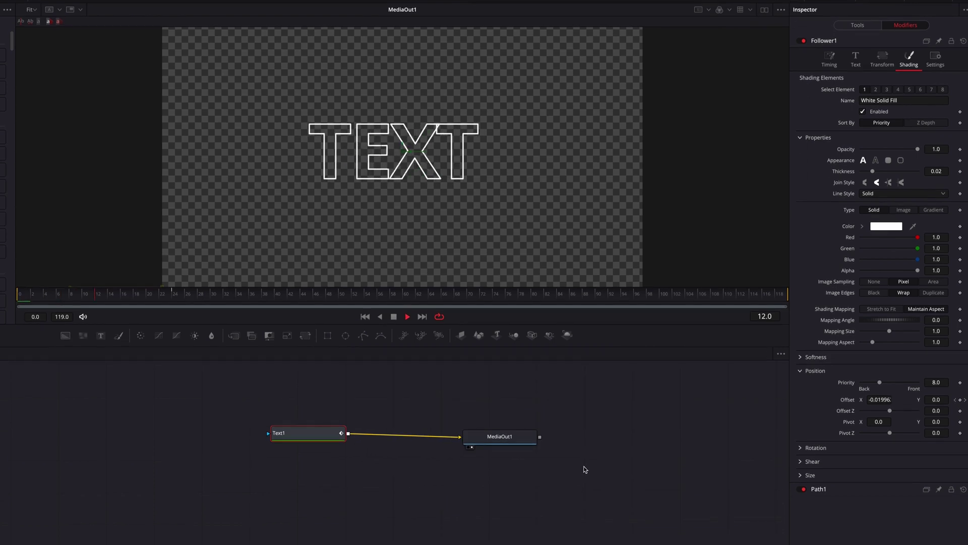
key(space)
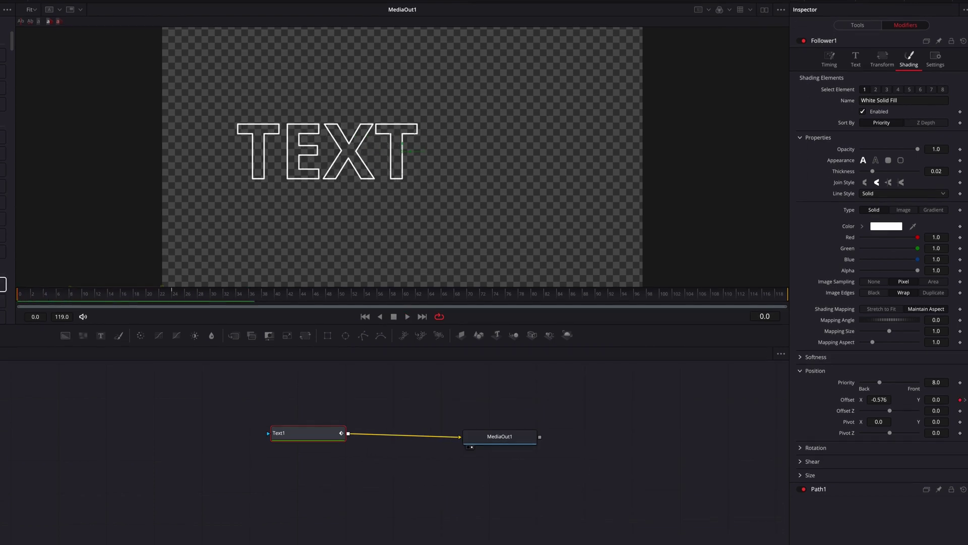
Step: Keyframe Text1's Write On from the first letter at frame 0 to the full word at frame 23
click(860, 25)
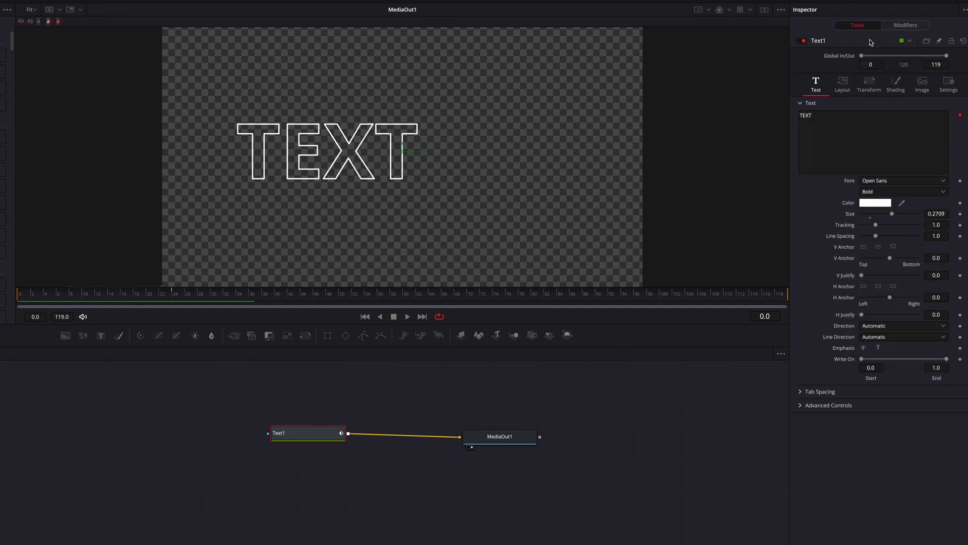
click(960, 359)
drag(946, 359, 864, 368)
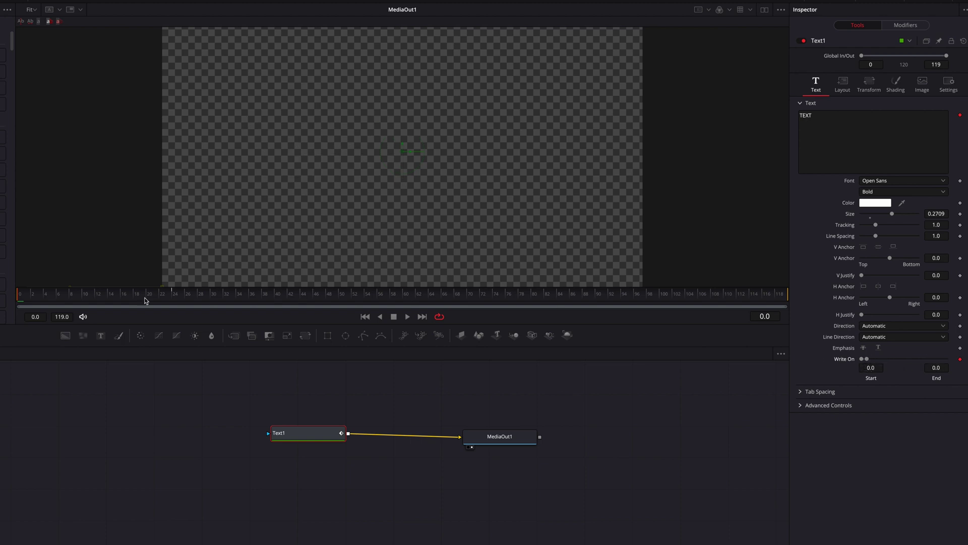
click(171, 302)
drag(863, 359, 946, 359)
Step: Preview the write-on animation from the start and return to frame 0
key(space)
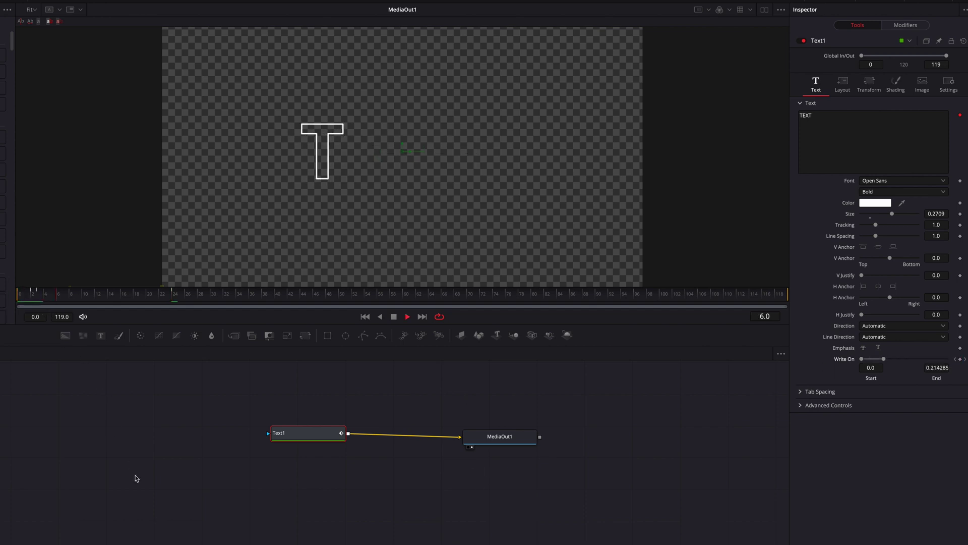
key(space)
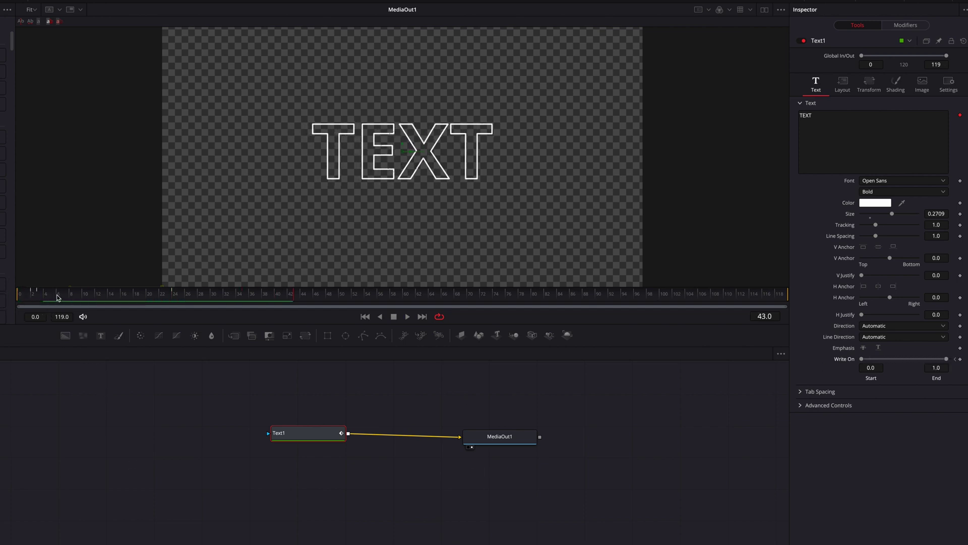
drag(54, 298, 19, 297)
key(space)
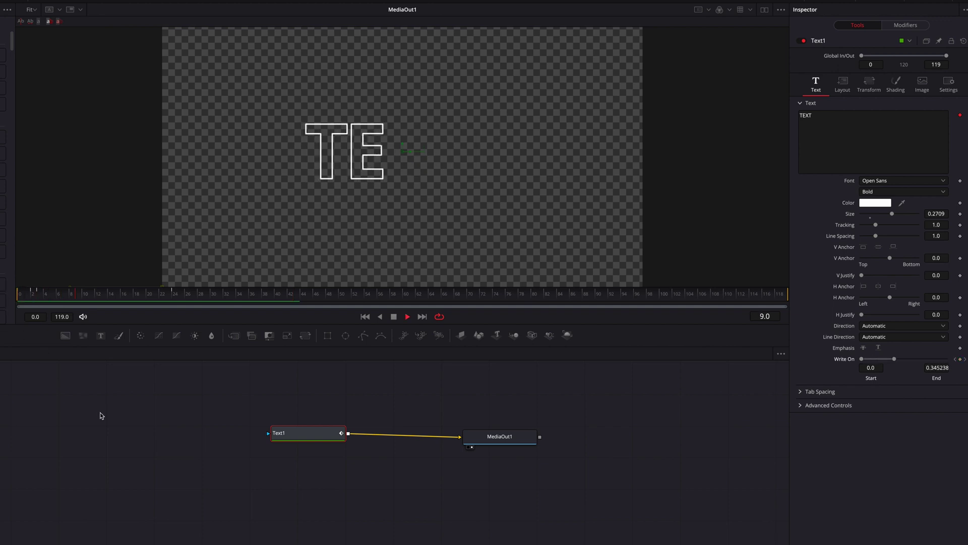
key(space)
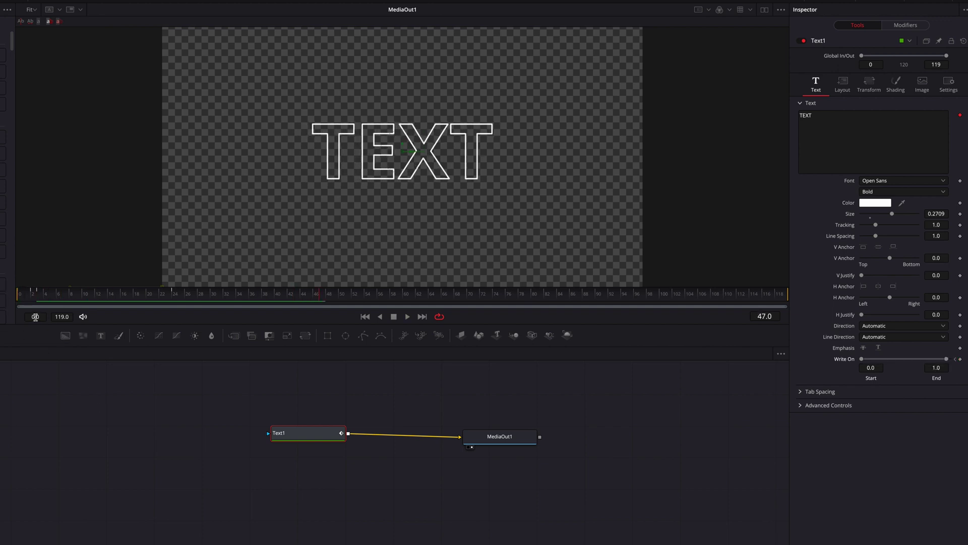
drag(28, 297, 19, 297)
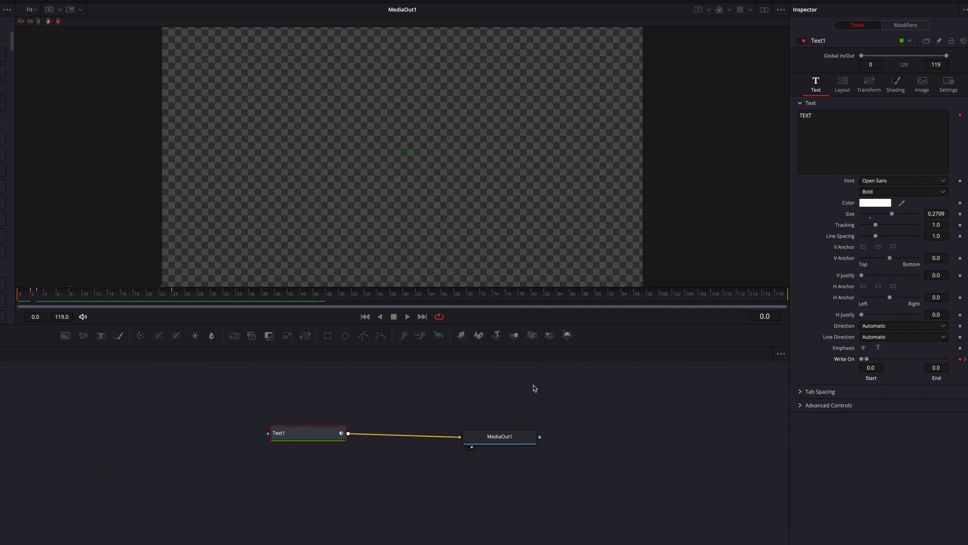
Step: Delete the stray Write On keyframe at frame 3 and replay from frame 0
drag(20, 297, 32, 296)
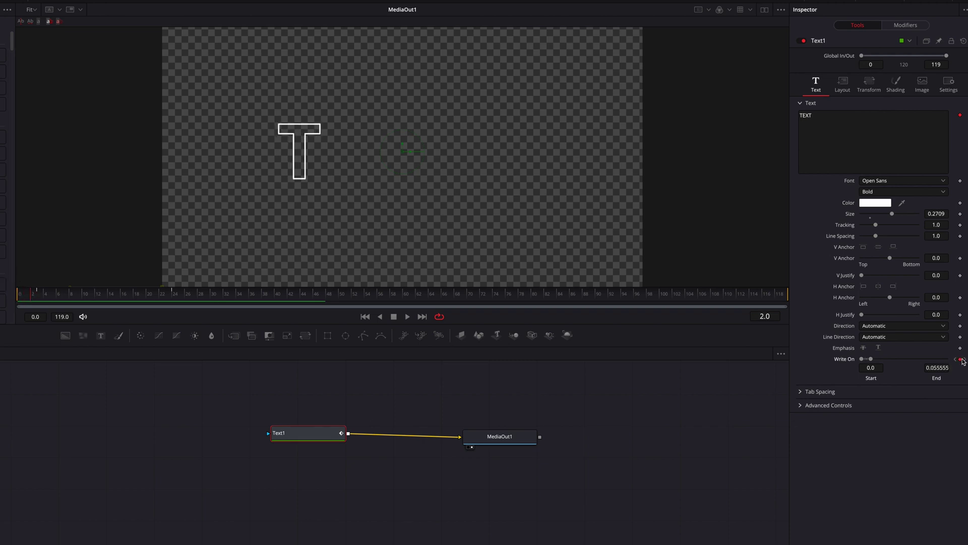
key(Right)
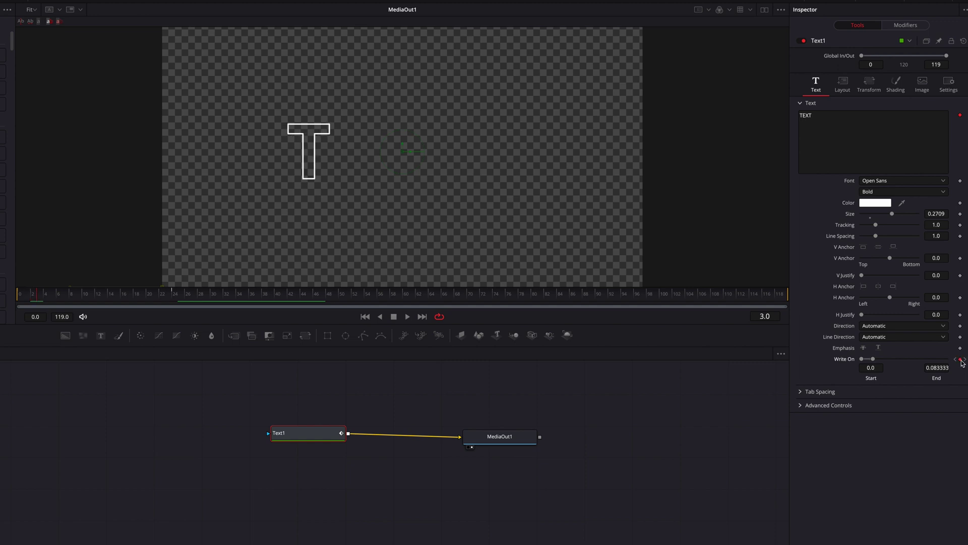
click(961, 360)
click(954, 360)
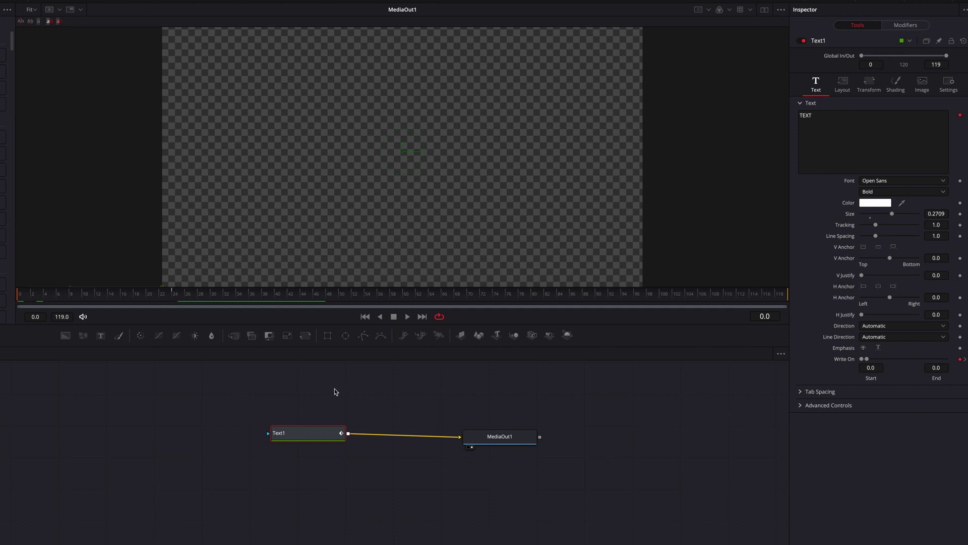
key(space)
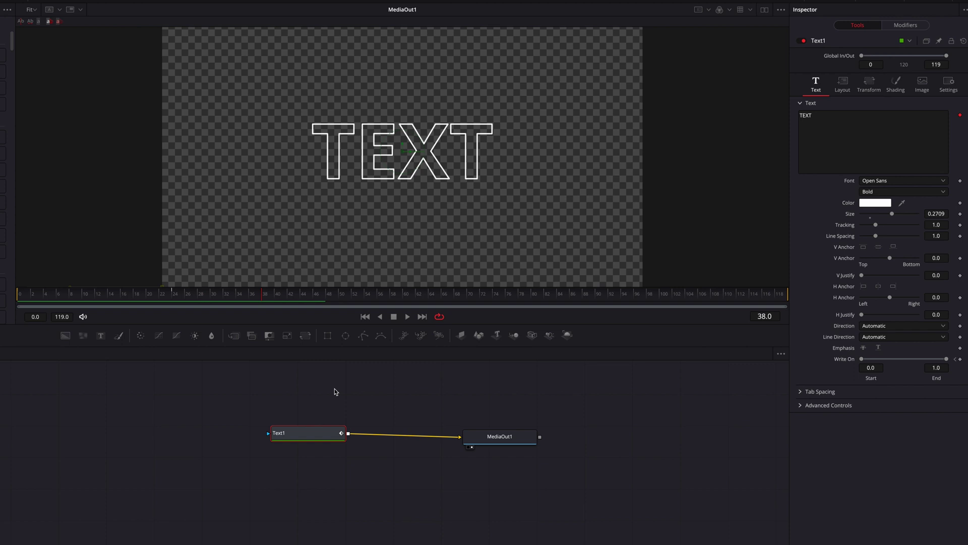
Step: Keyframe Follower1's Appearance as Text Outline at frame 0 and back to Solid at frame 24
click(903, 27)
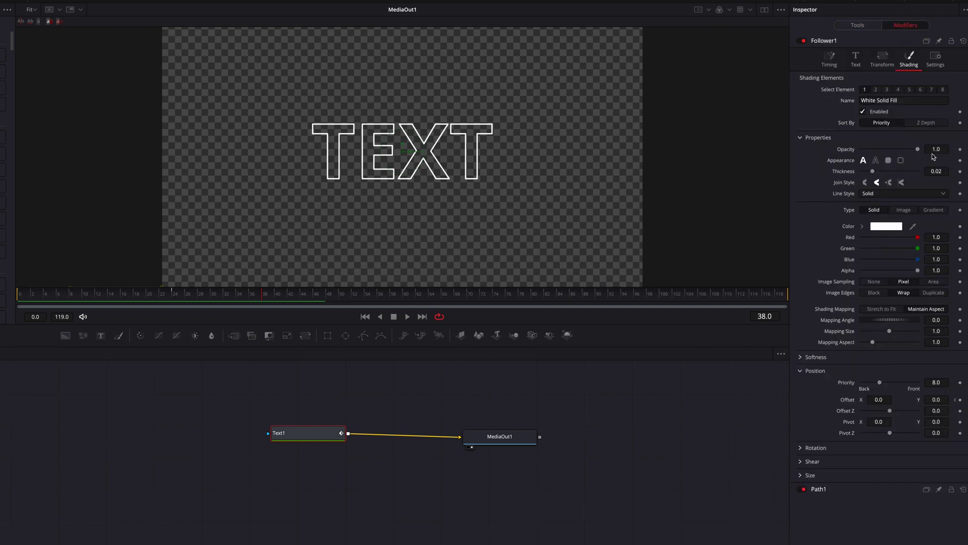
key(j)
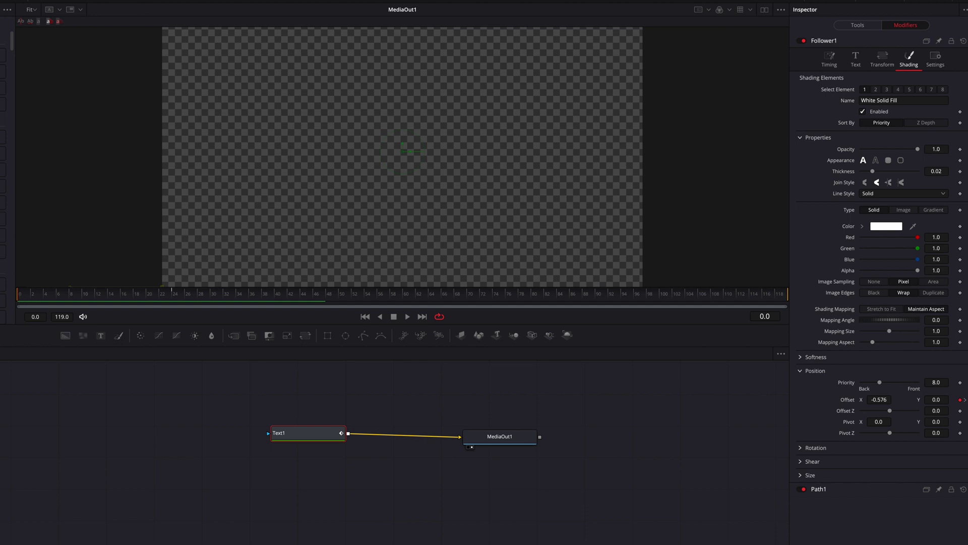
click(960, 161)
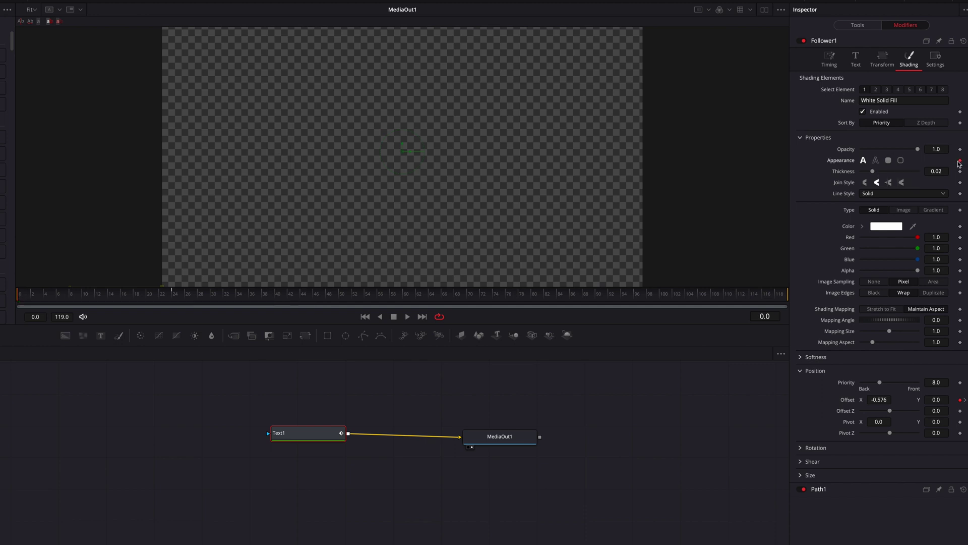
click(876, 160)
drag(36, 294, 176, 303)
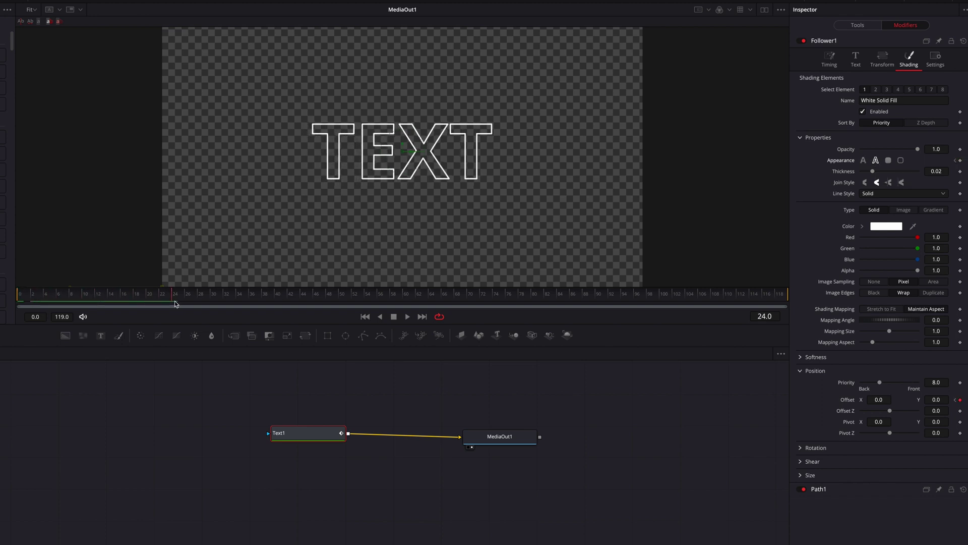
click(863, 161)
Step: Scrub and play the animation from frame 0 to check the outline-to-solid switch
drag(58, 299, 162, 303)
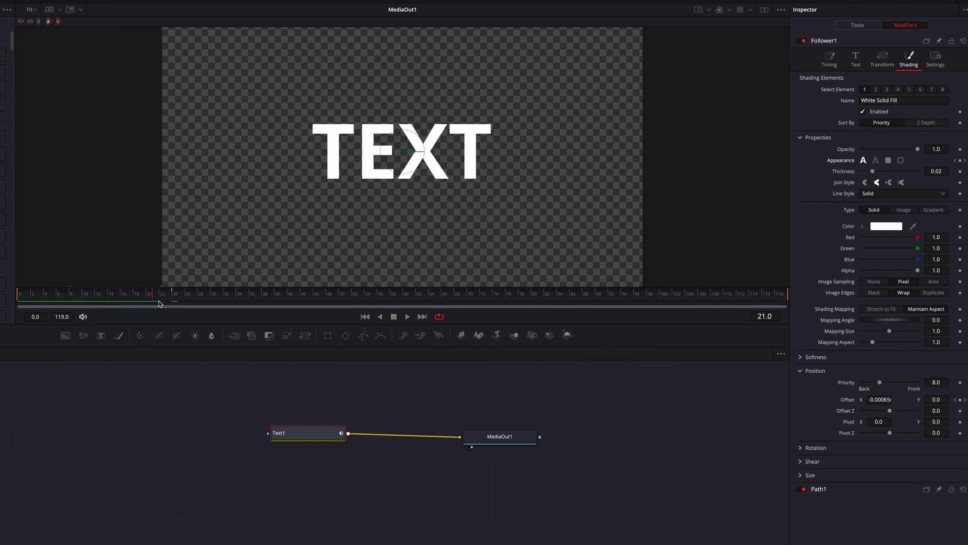
key(Home)
key(space)
key(space)
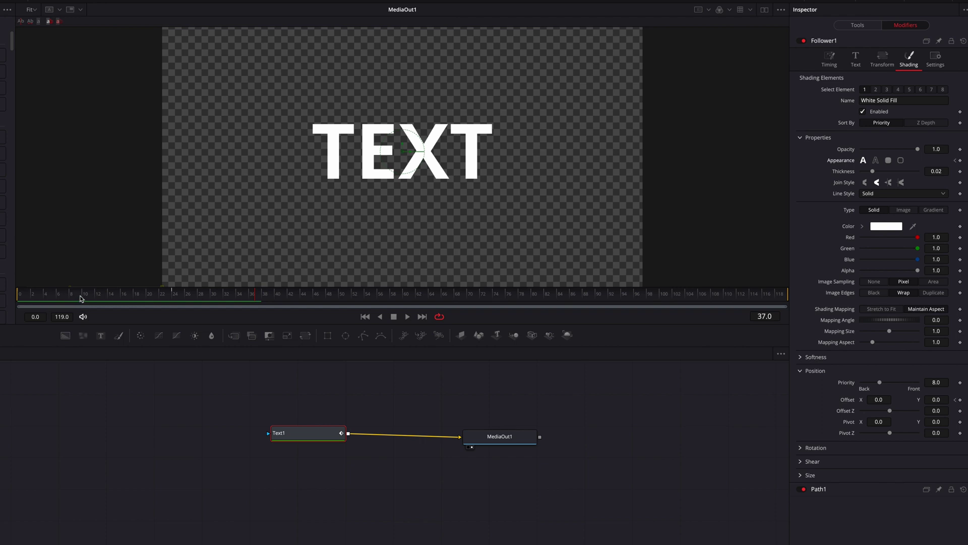
key(Home)
key(space)
key(space)
Step: Review the animation from frame 0, then select the Text1 node to show its text settings
mouse_move(159, 295)
mouse_down()
mouse_move(98, 304)
mouse_move(173, 308)
mouse_up()
key(space)
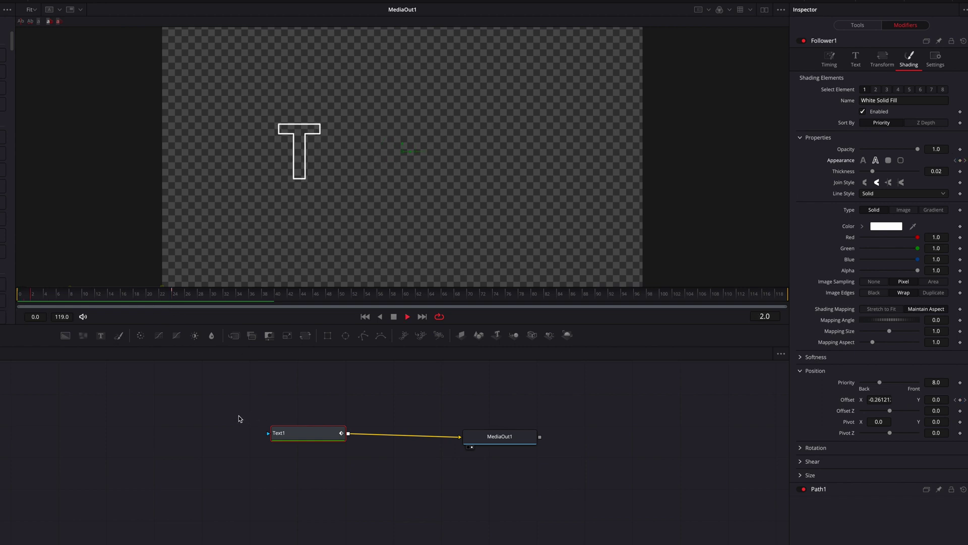
key(space)
key(Home)
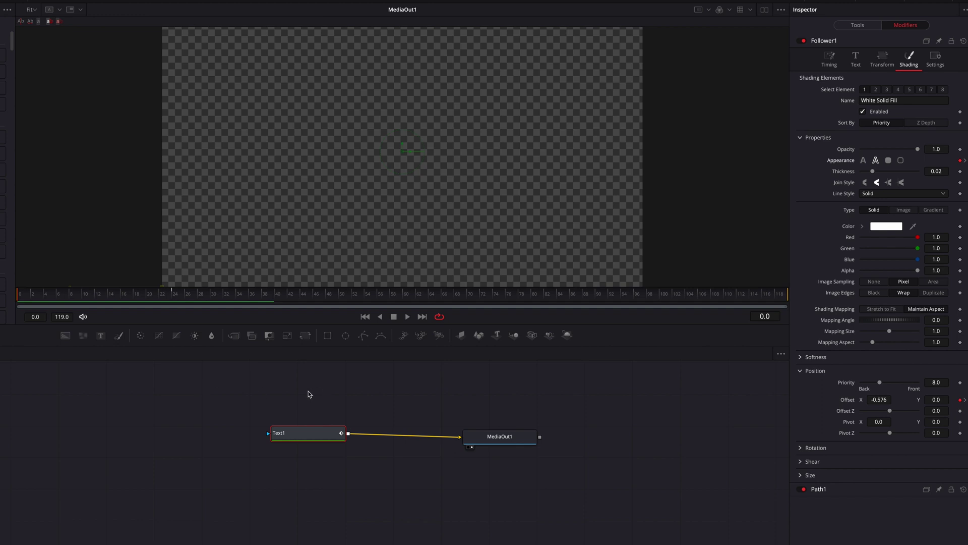
drag(307, 433, 312, 436)
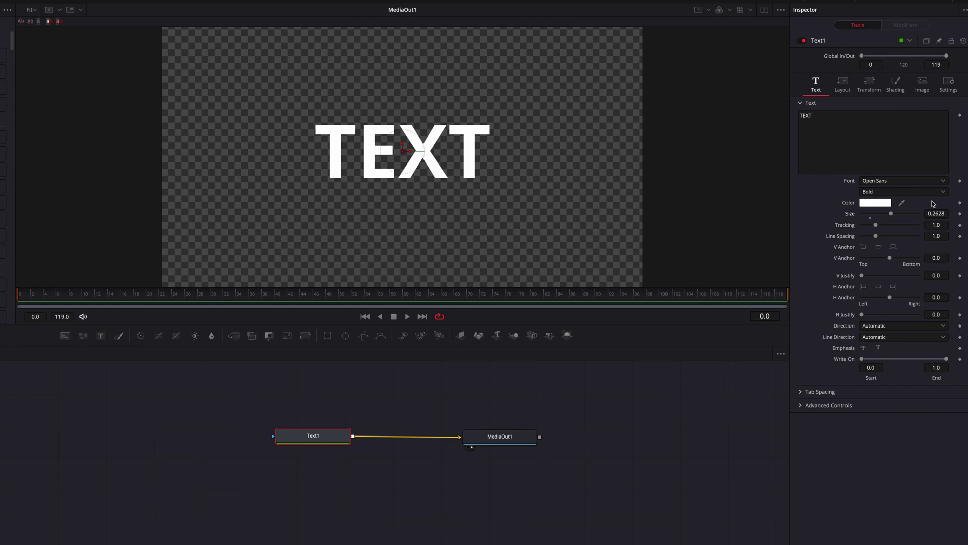
Step: Set Text1's shading Appearance to Outline with a thickness of 0.0112
click(896, 87)
click(876, 196)
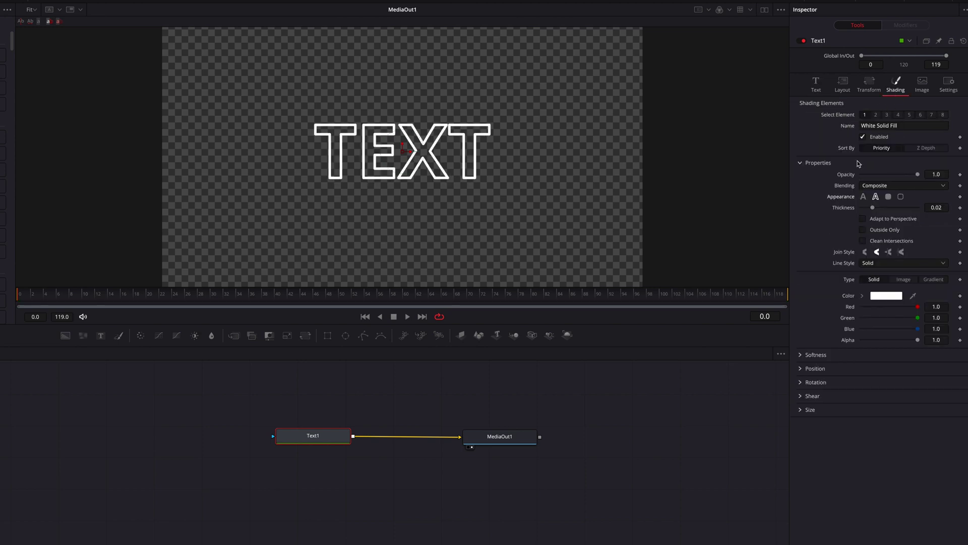
drag(941, 208, 915, 207)
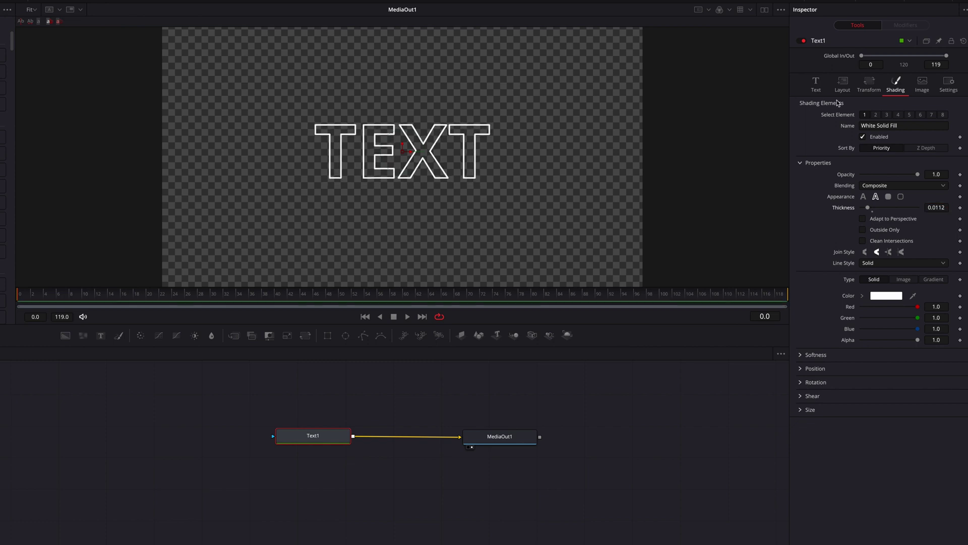
Step: Add a Follower modifier to the text and set its character delay to 2.0
click(816, 83)
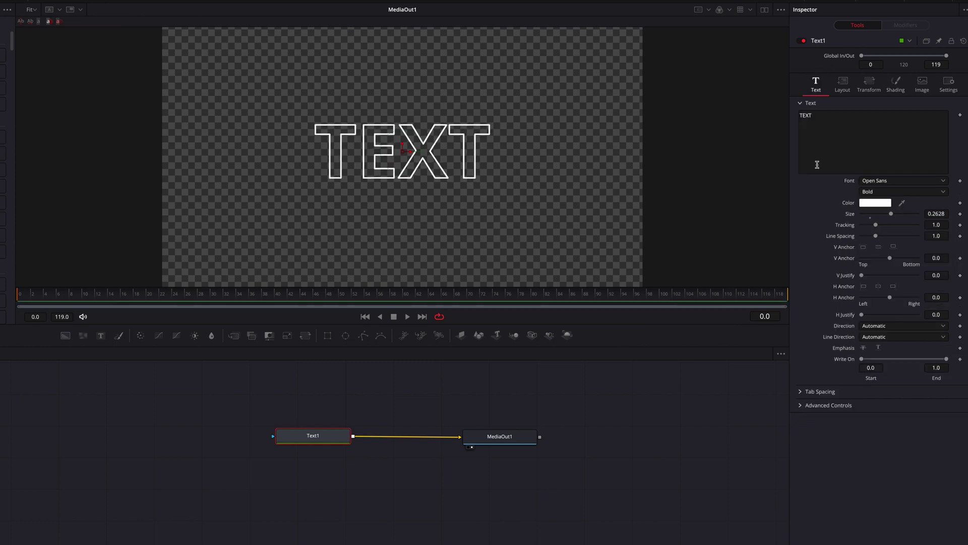
right_click(836, 120)
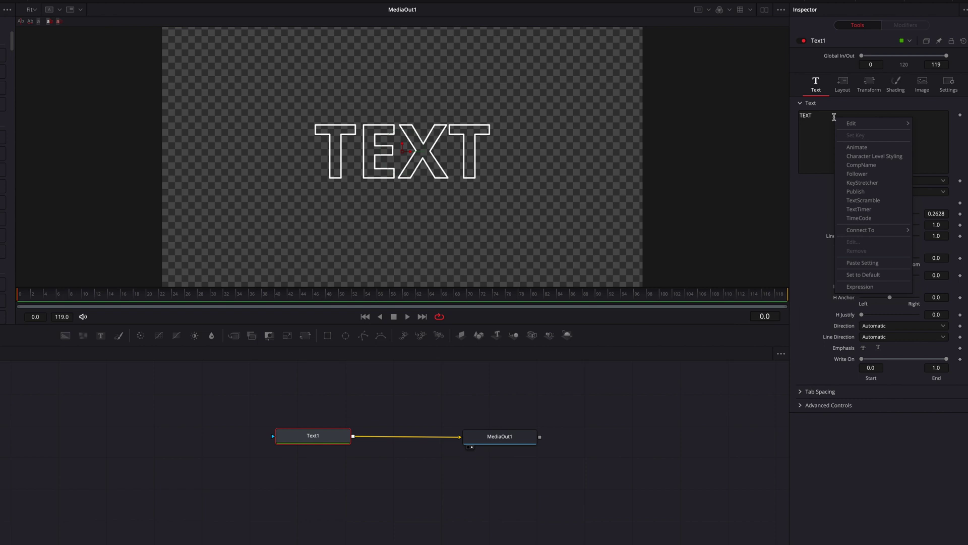
click(895, 175)
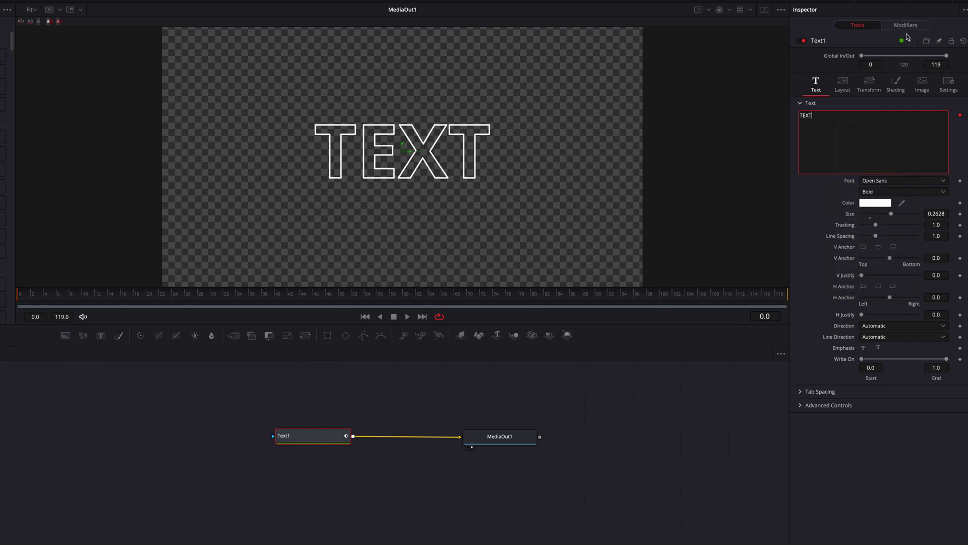
click(908, 25)
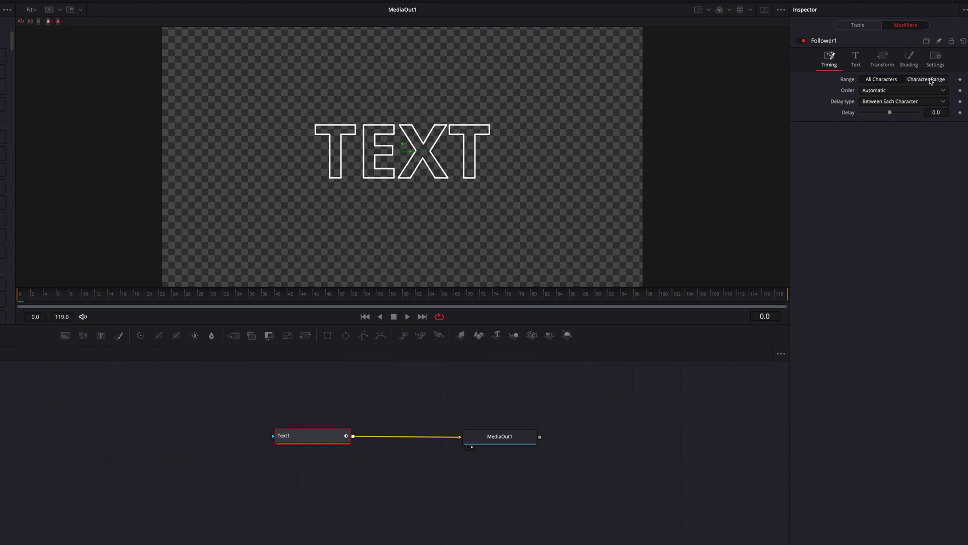
click(941, 112)
text(2)
key(Return)
Step: Keyframe Follower1's Offset Y so the letters rise from -0.622 at frame 0 to rest, then preview
click(910, 62)
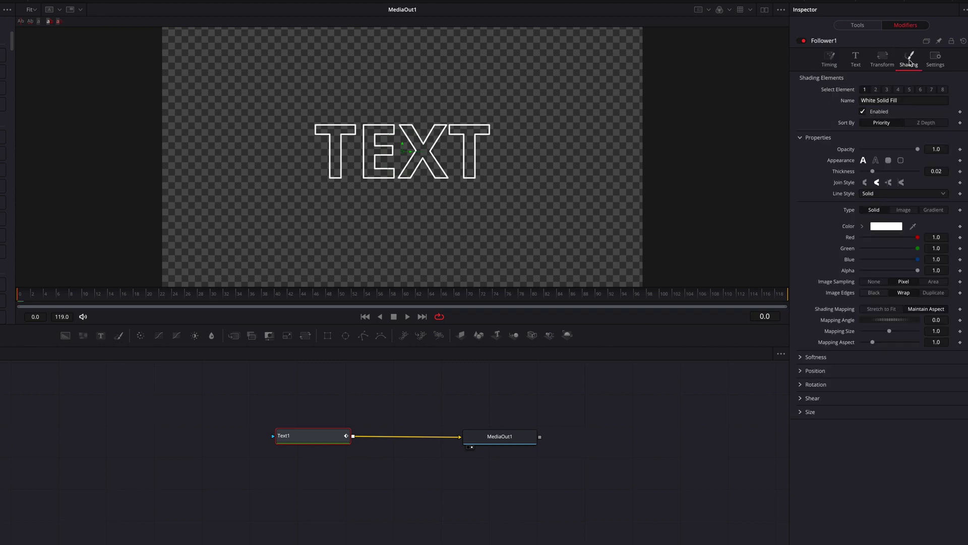
click(803, 373)
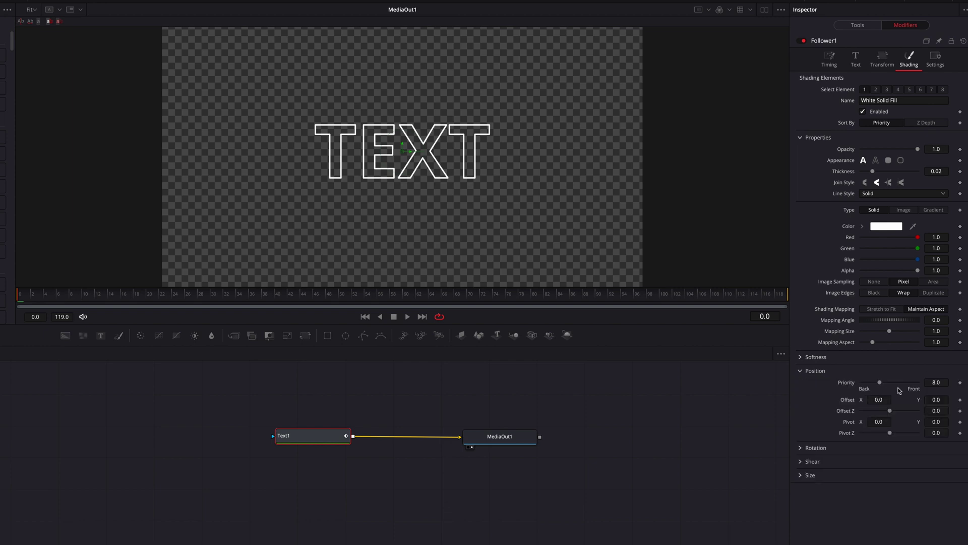
click(960, 400)
drag(111, 294, 179, 297)
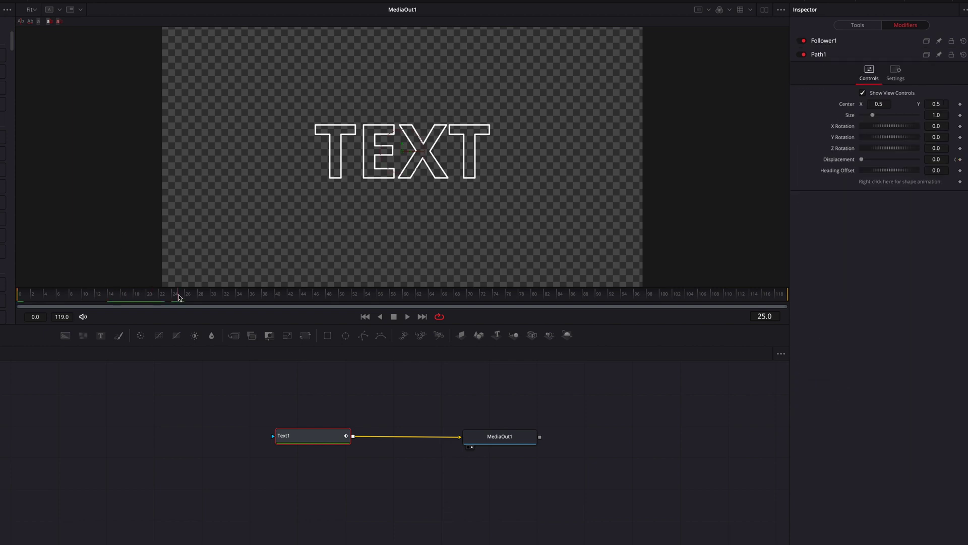
click(900, 44)
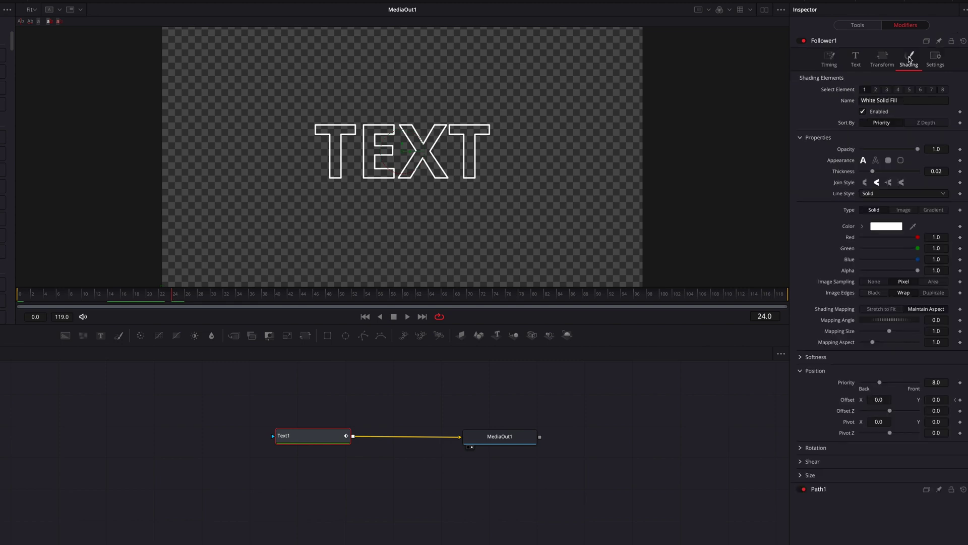
click(956, 400)
drag(944, 399, 912, 399)
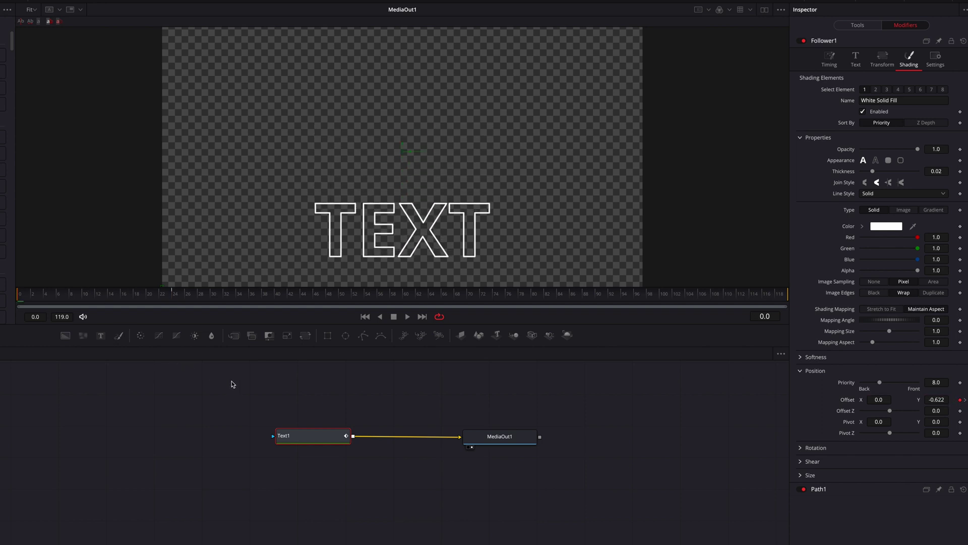
key(space)
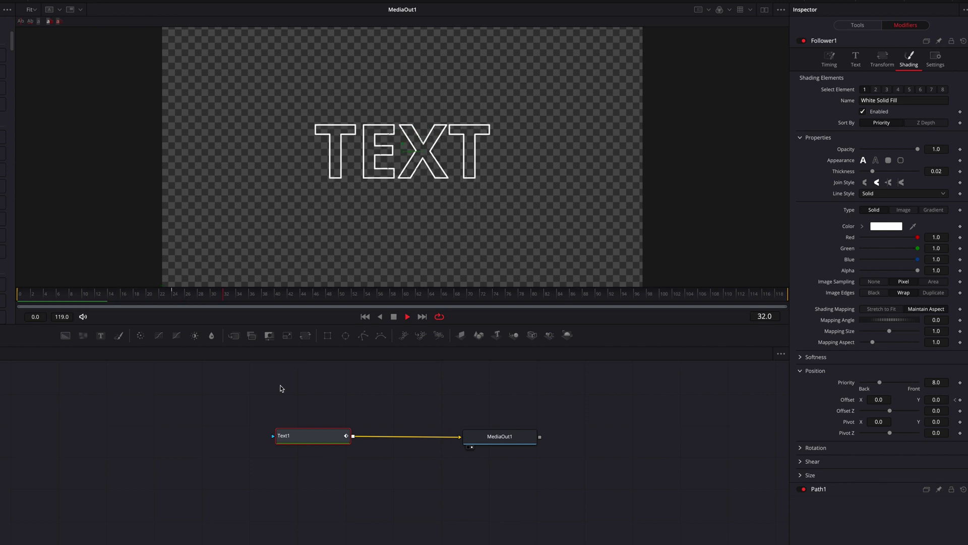
drag(133, 300, 4, 298)
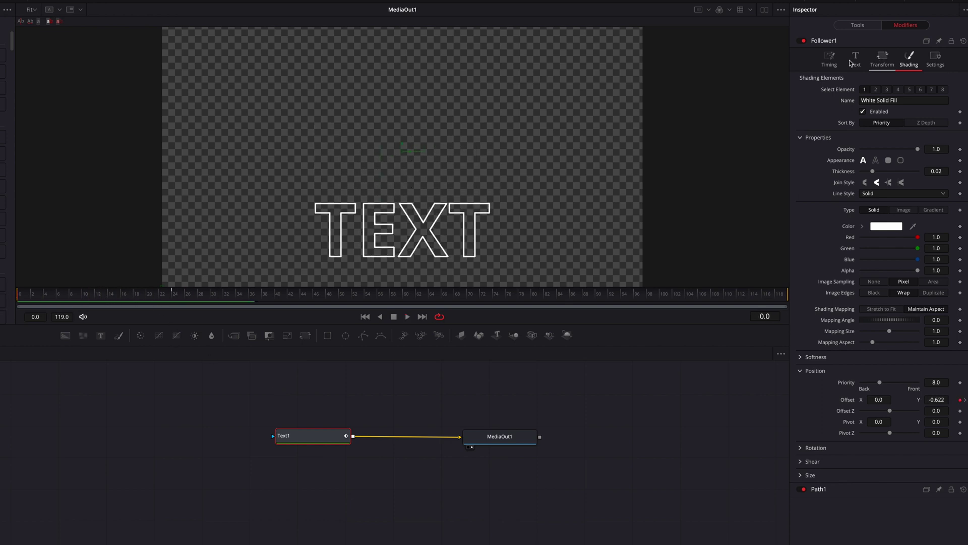
Step: Set Follower1's delay between characters to 3.0
click(830, 58)
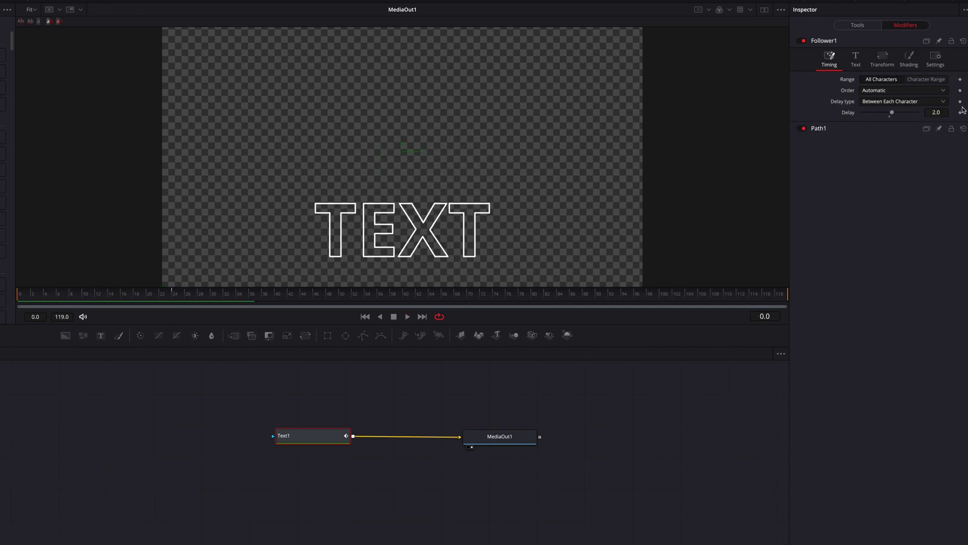
click(944, 113)
text(3)
key(Return)
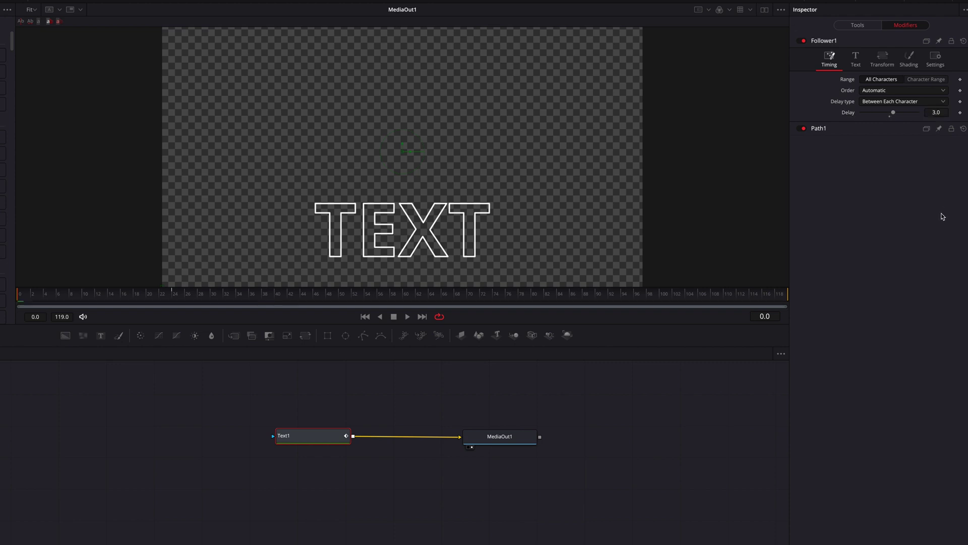
Step: Delete the middle Displacement keys and drag the end handle left for an ease-out rise
click(790, 1)
click(368, 399)
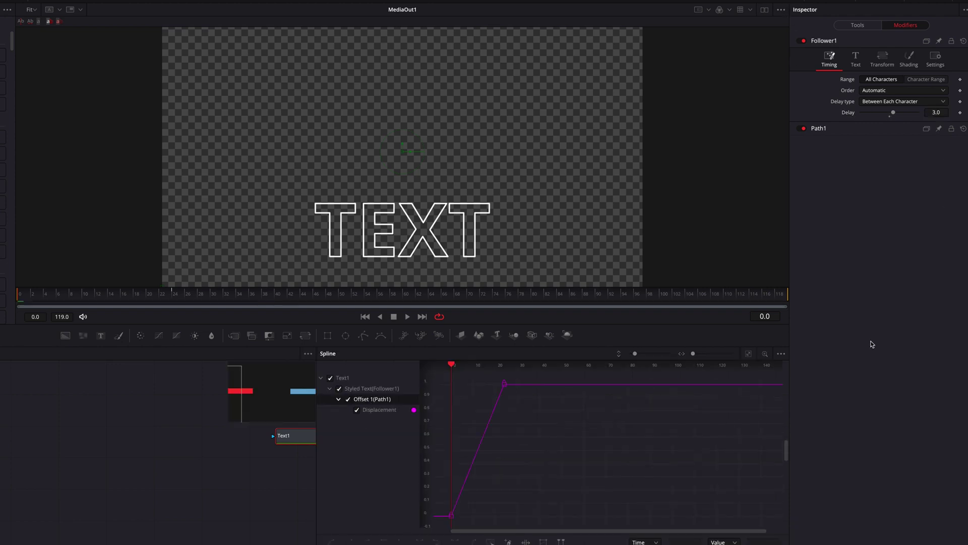
key(Delete)
drag(754, 385, 521, 399)
key(space)
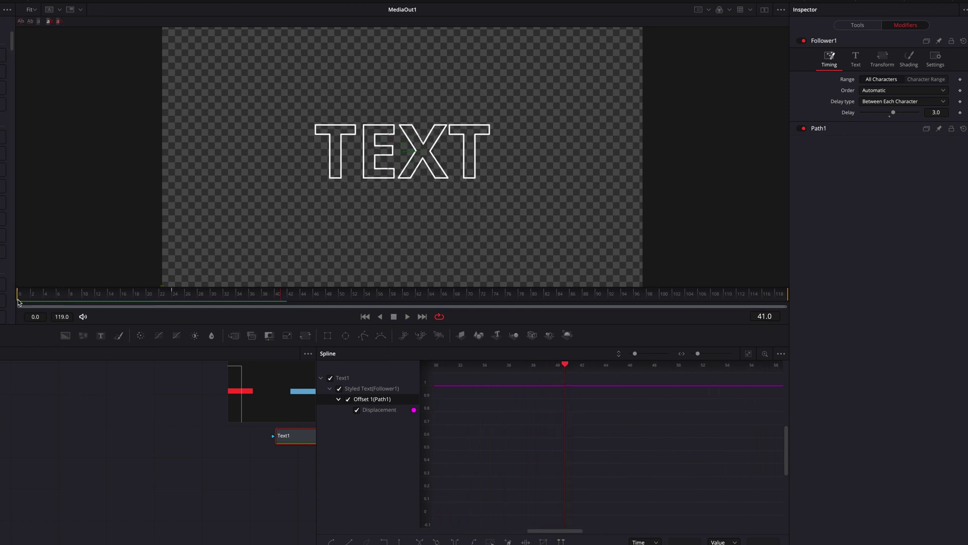
click(790, 2)
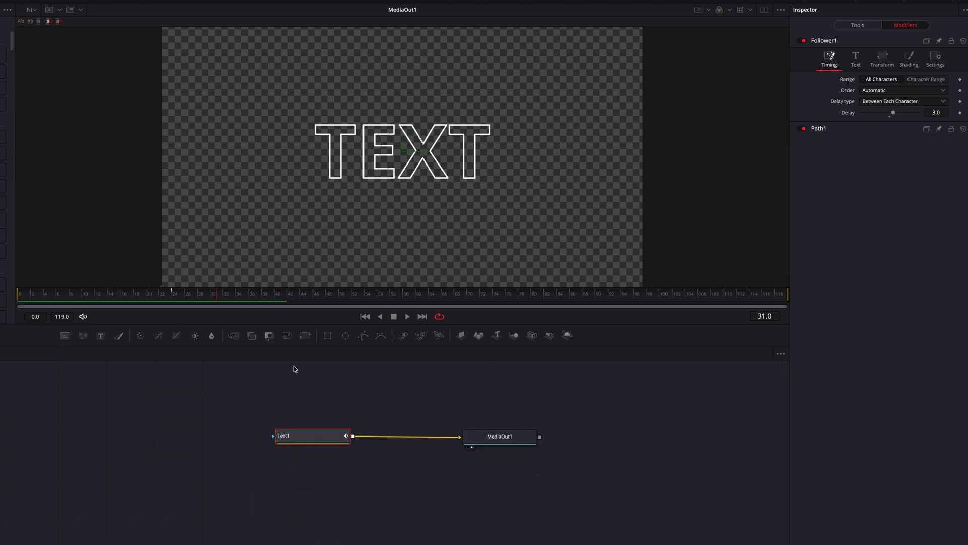
Step: Add a Rectangle mask to Text1, move it up to 0.495, 0.608, and preview the rise
drag(326, 341, 325, 431)
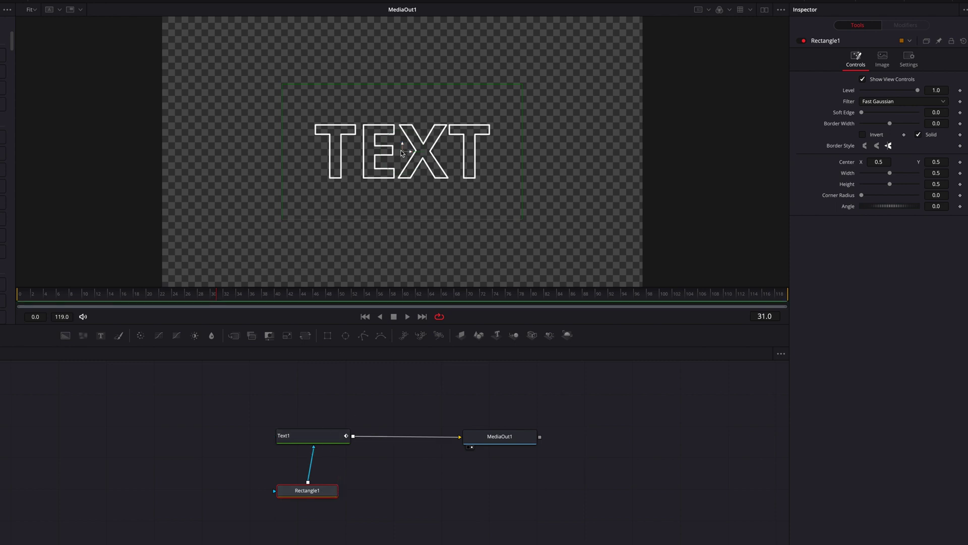
drag(402, 152, 401, 122)
key(space)
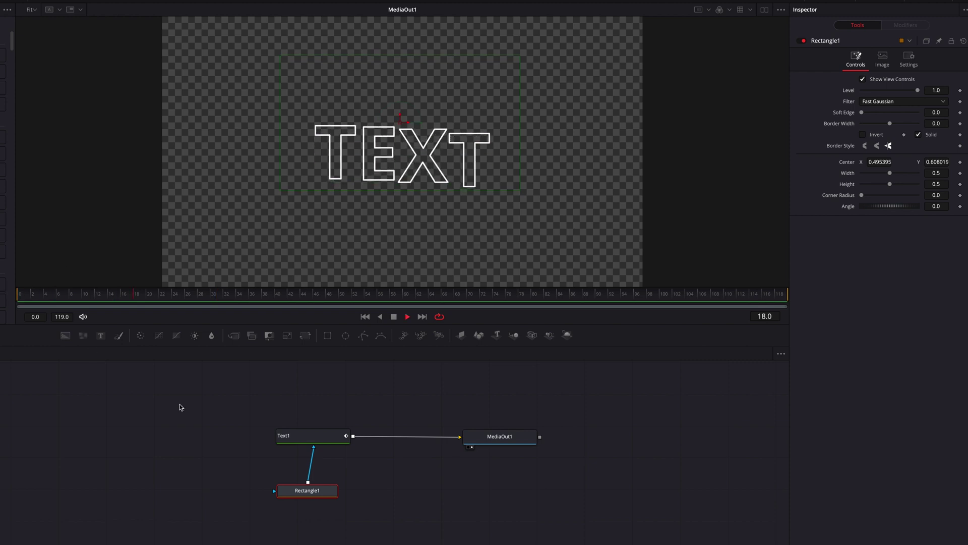
click(325, 446)
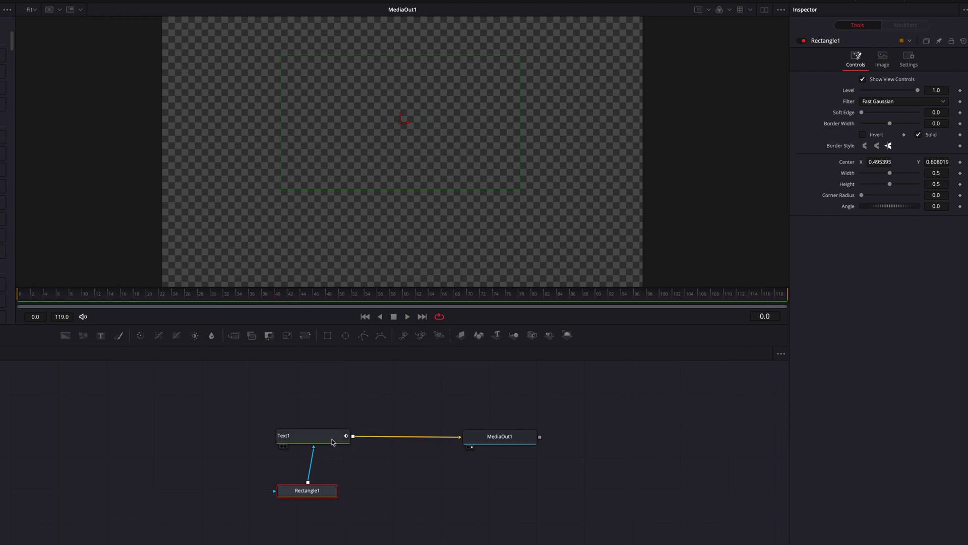
key(space)
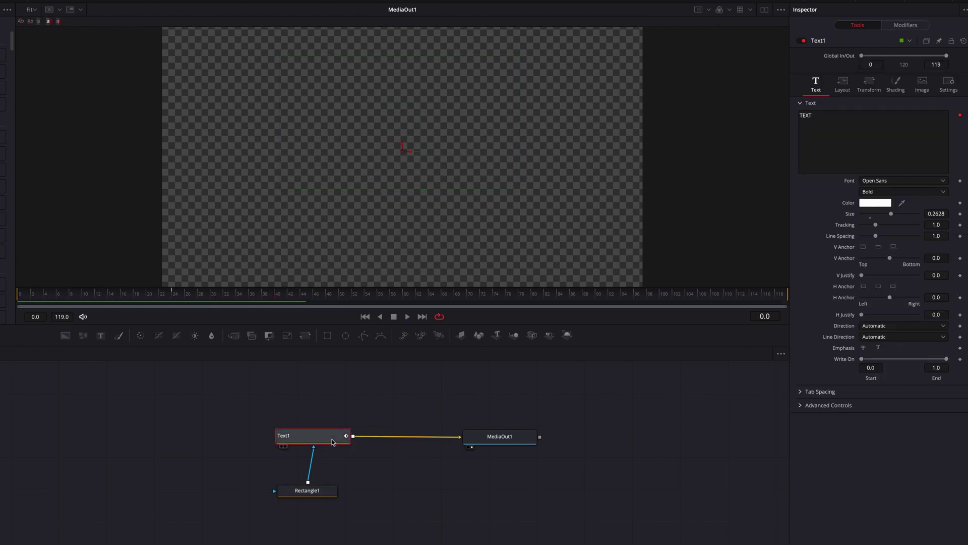
Step: Keyframe Follower1's Appearance as outline at frame 0 and solid at frame 24
click(906, 25)
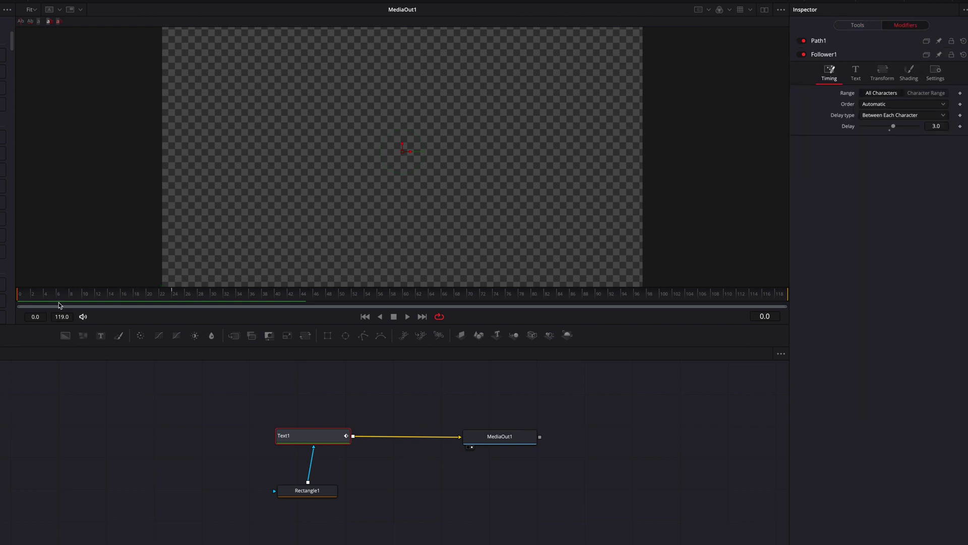
click(914, 75)
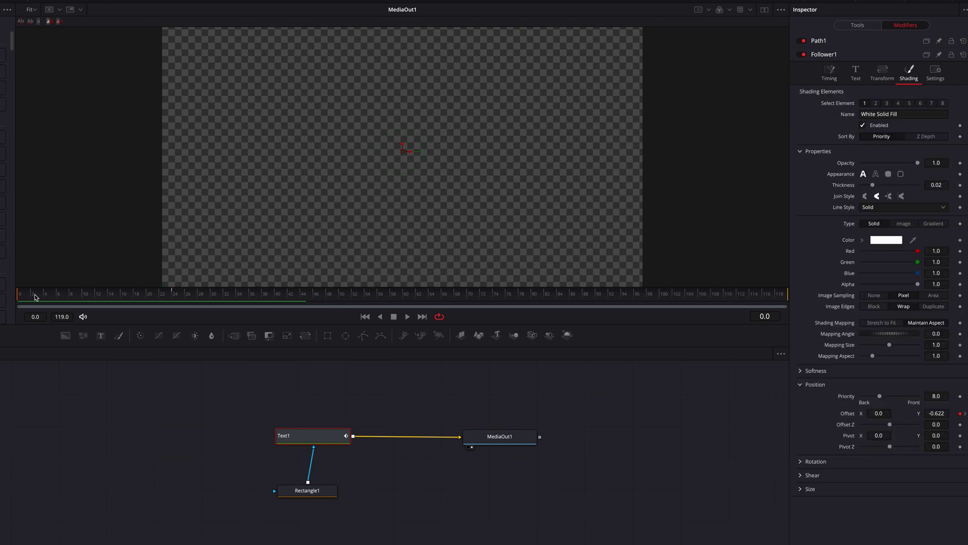
click(960, 174)
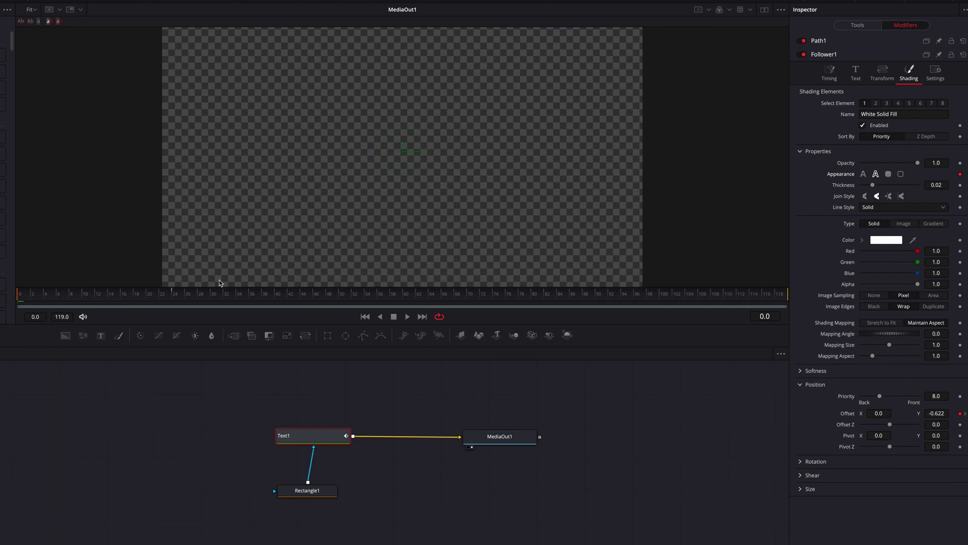
click(174, 293)
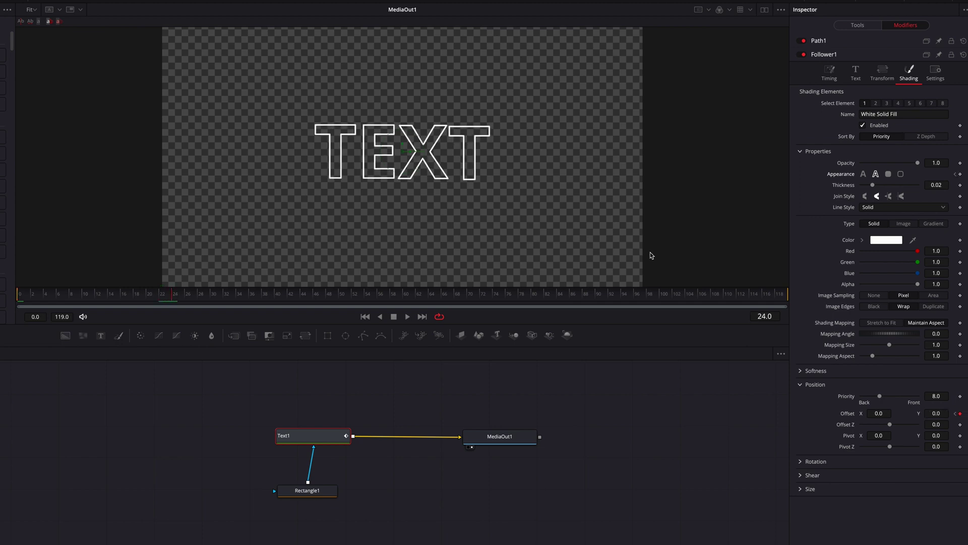
click(864, 174)
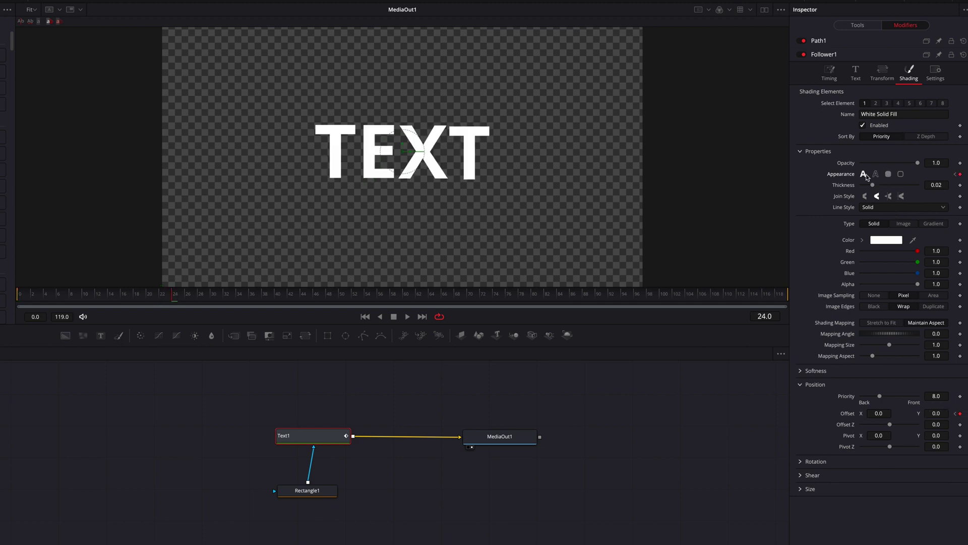
Step: Play the animation from the start and scrub frames 26 to 36 to check the fill
click(33, 295)
key(space)
drag(125, 305, 19, 306)
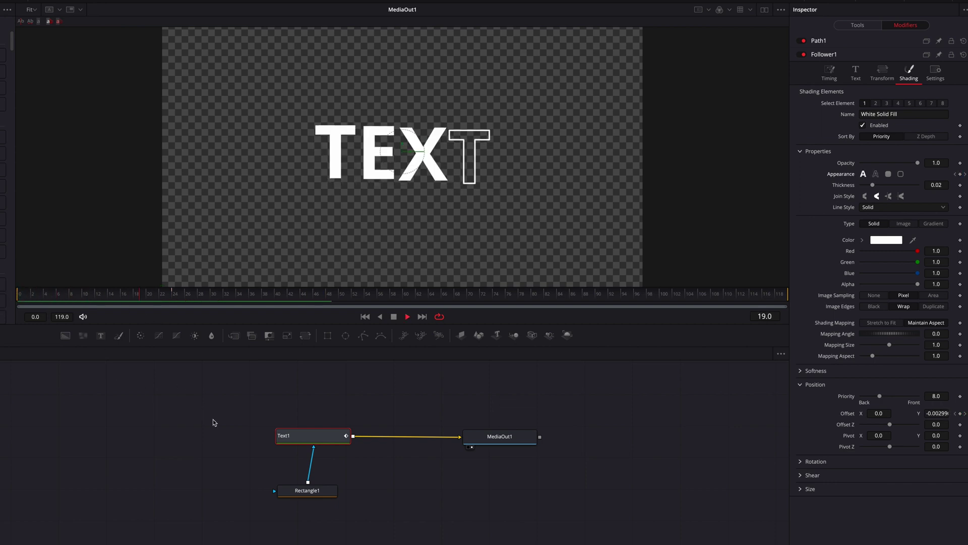
key(space)
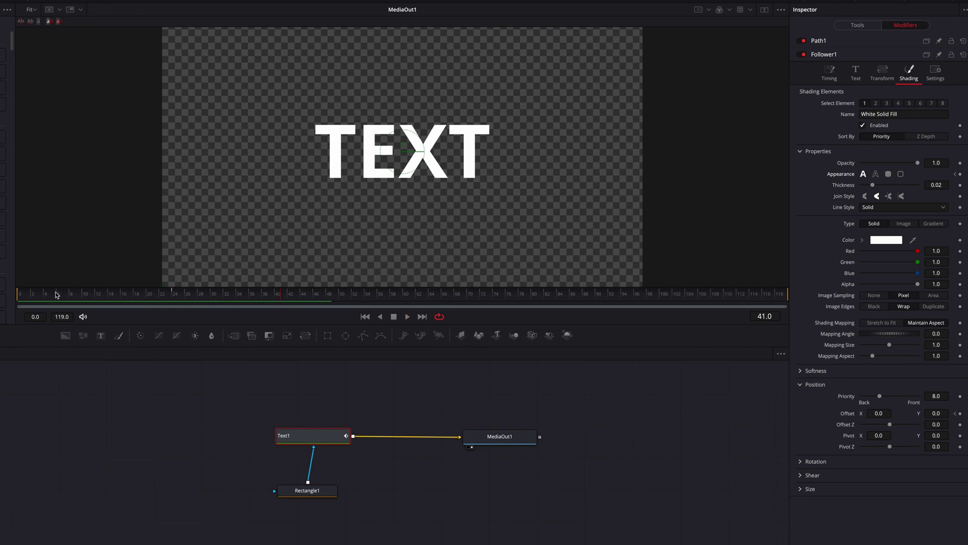
click(190, 298)
drag(191, 300, 249, 298)
Step: Add an Appearance keyframe at frame 34 and delete the one at frame 24
click(960, 175)
click(954, 174)
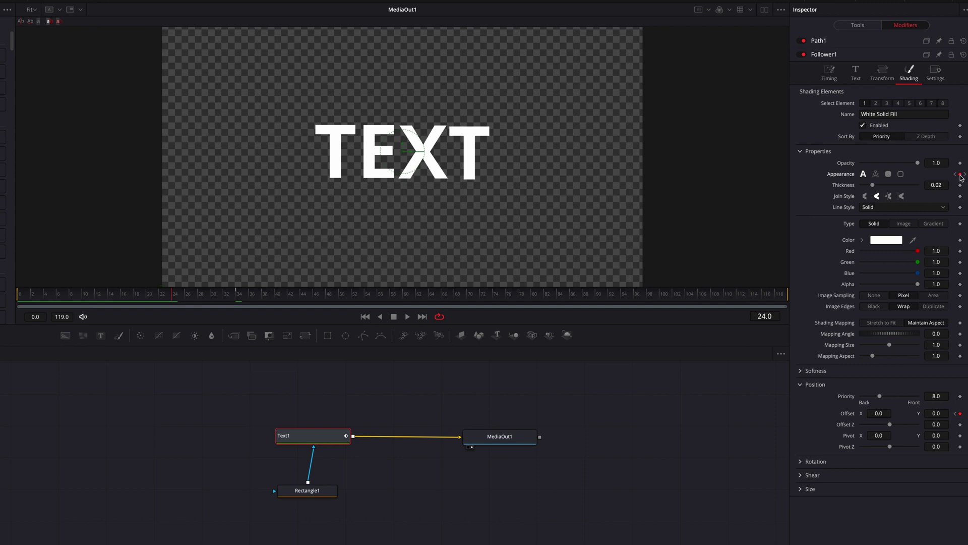
click(960, 175)
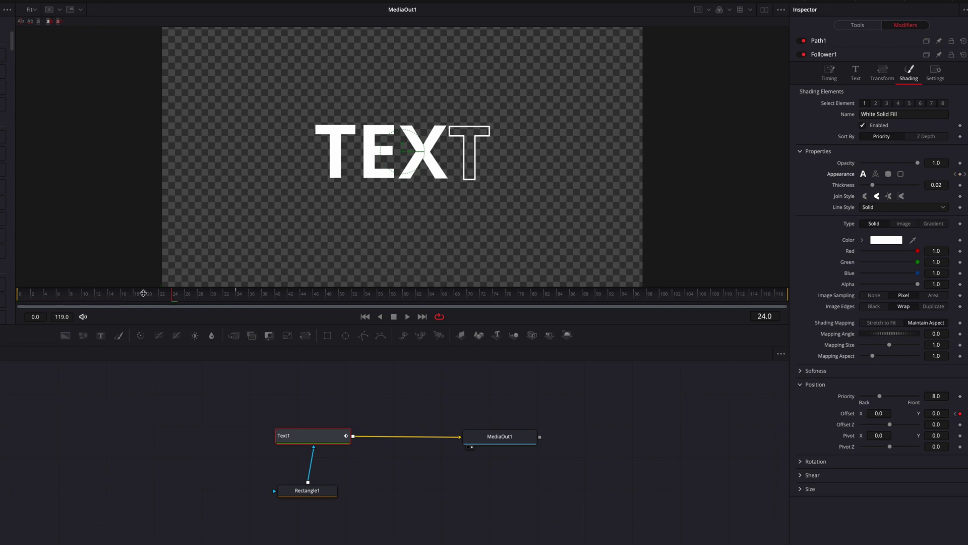
Step: Play the animation from frame 0 and frame 8 to confirm letters turn solid one by one
click(27, 297)
key(space)
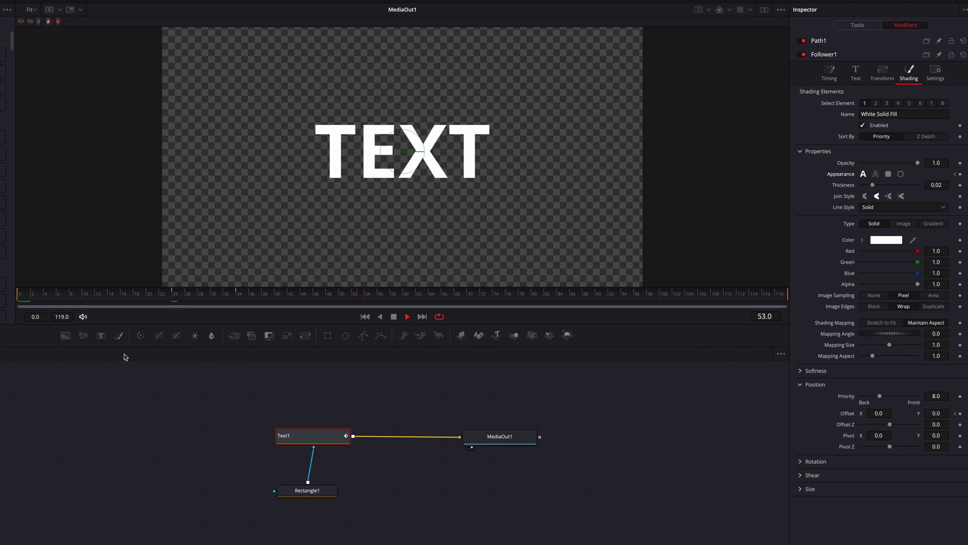
click(72, 292)
key(space)
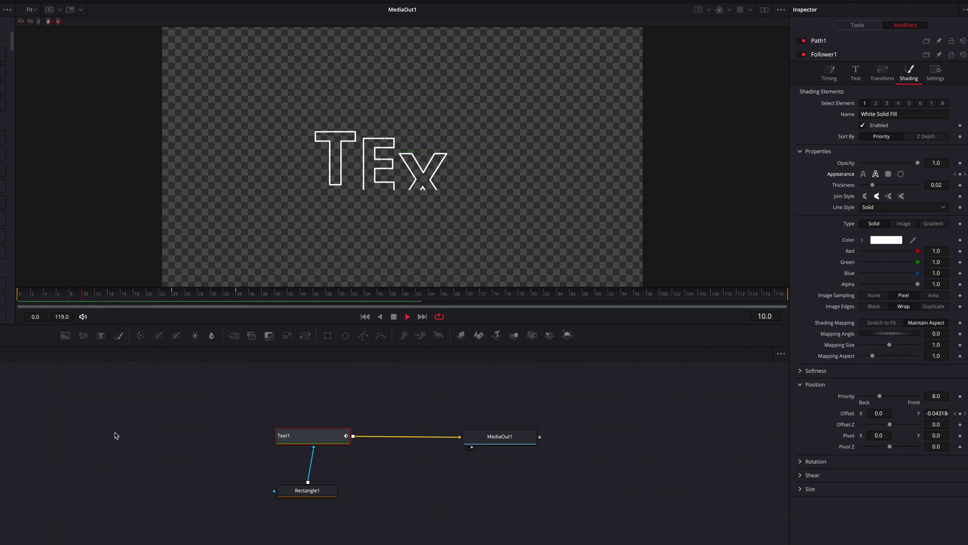
key(space)
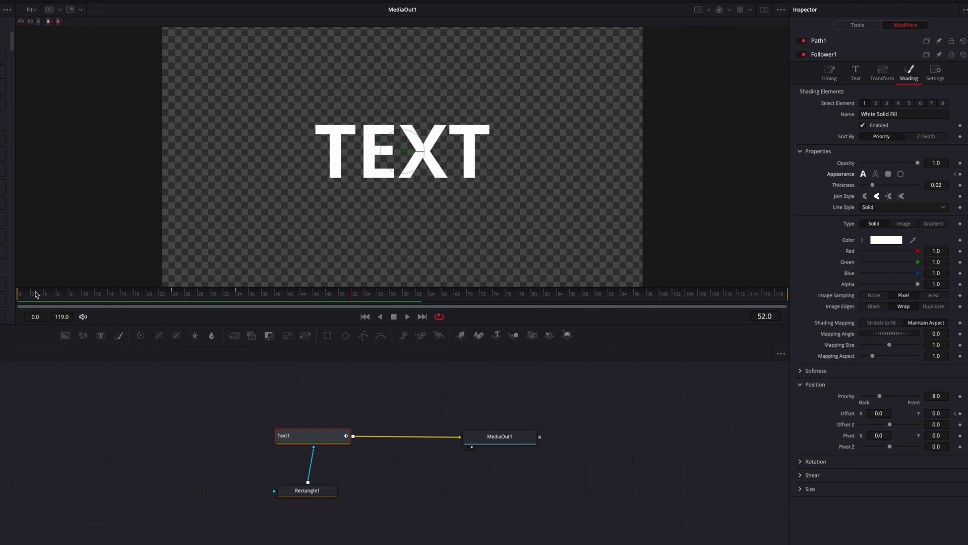
drag(39, 295, 15, 295)
key(space)
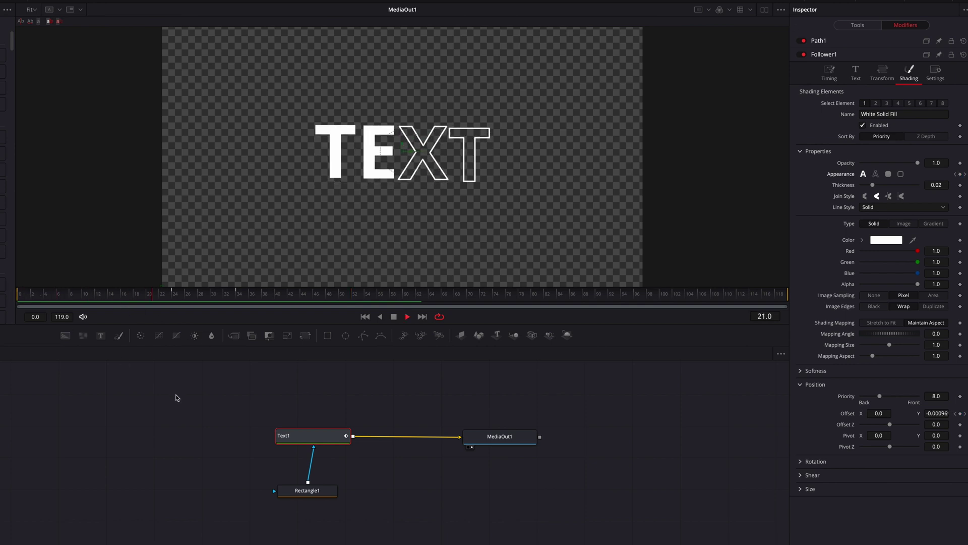
key(space)
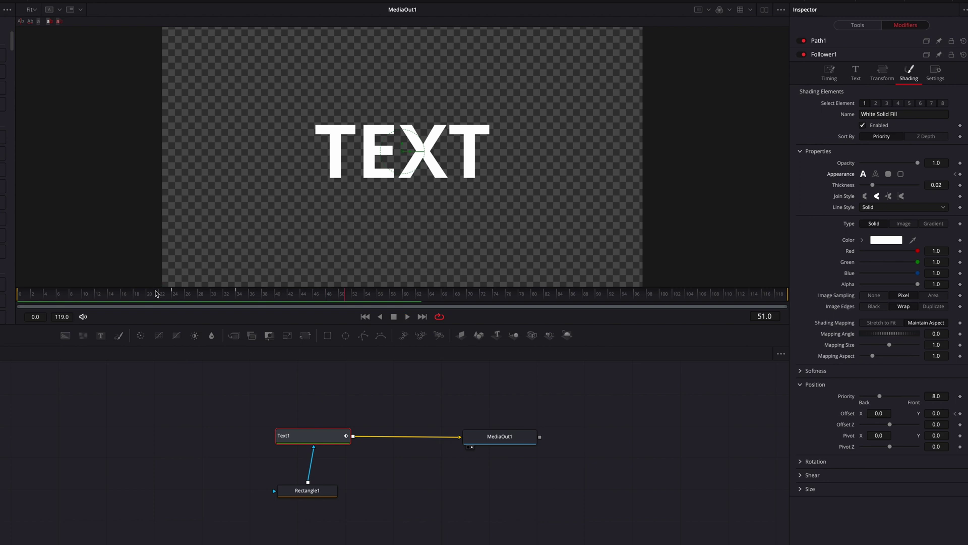